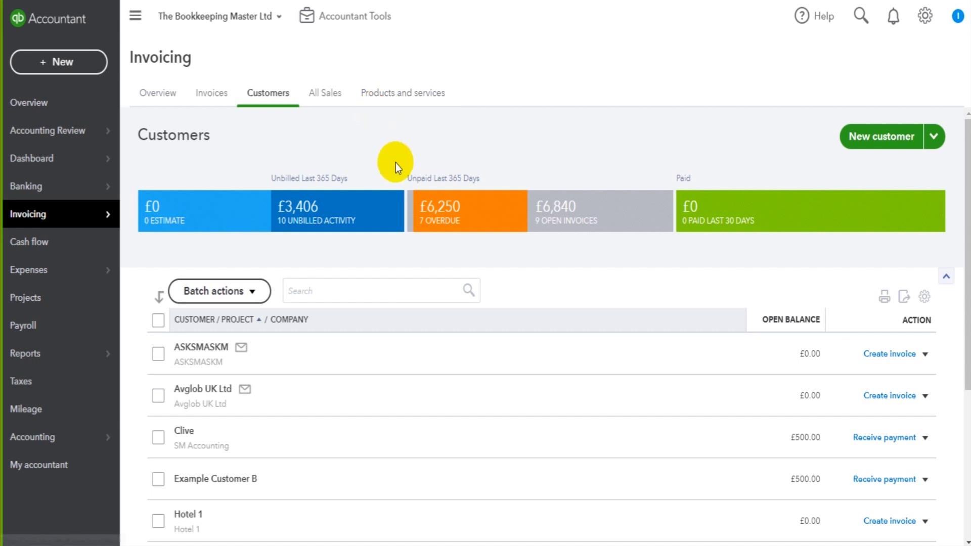
Scroll down the Invoicing Customers list to see all nine customers and their open balances
scroll(313, 236, "down", 4)
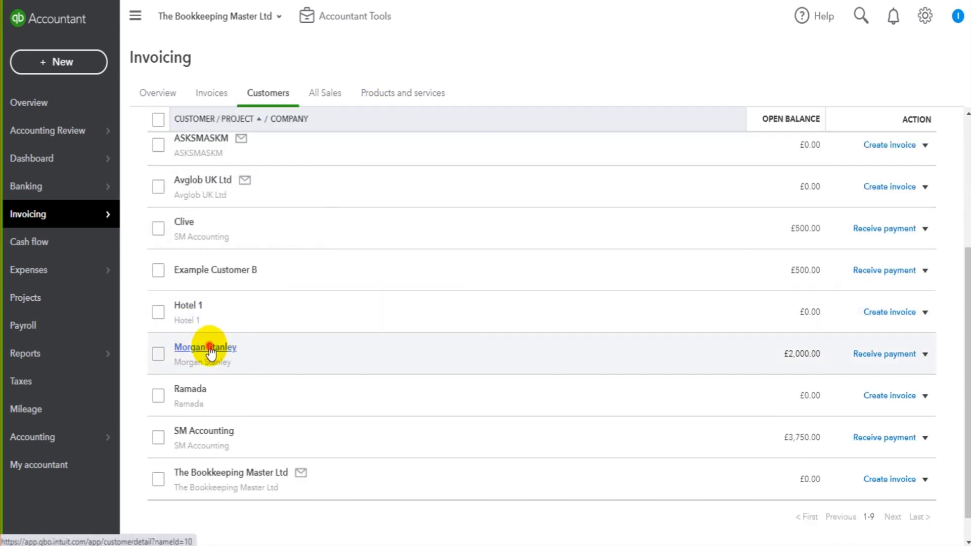
Start invoice no.1012 for Morgan Stanley, select line 1, then close it unsaved
left_click(211, 350)
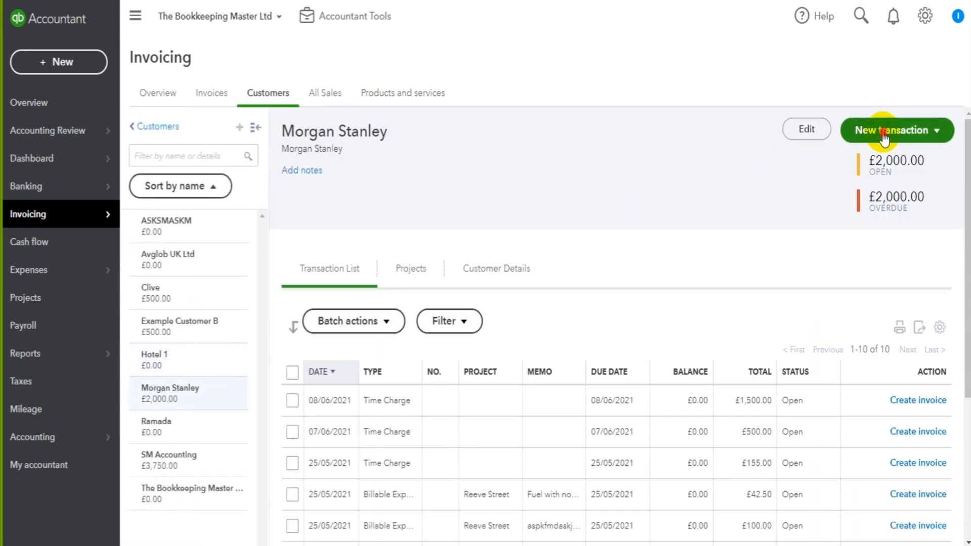
left_click(883, 141)
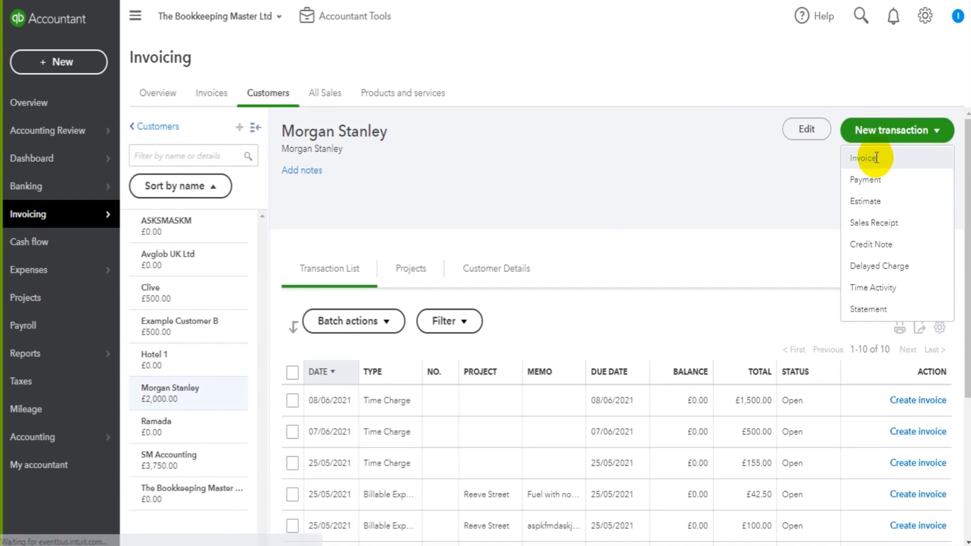
left_click(876, 158)
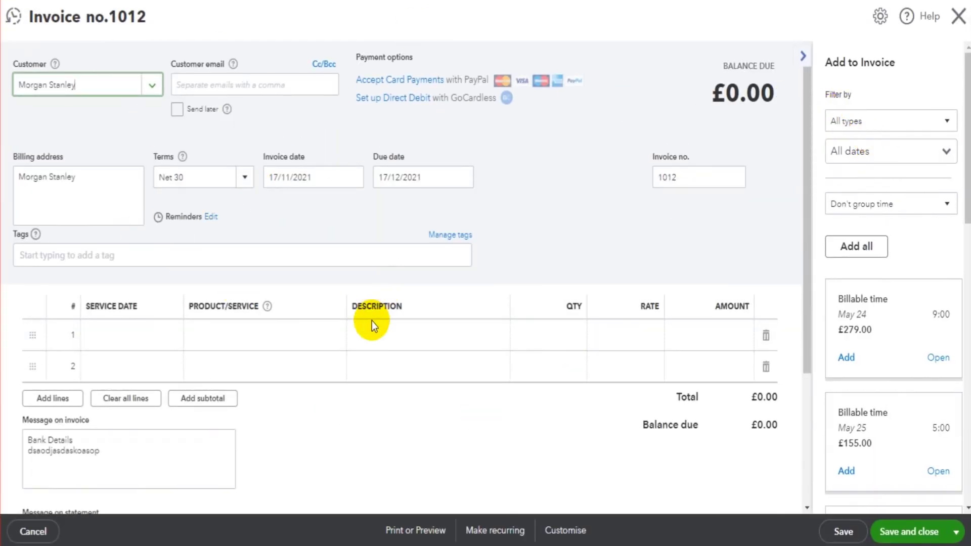
left_click(271, 343)
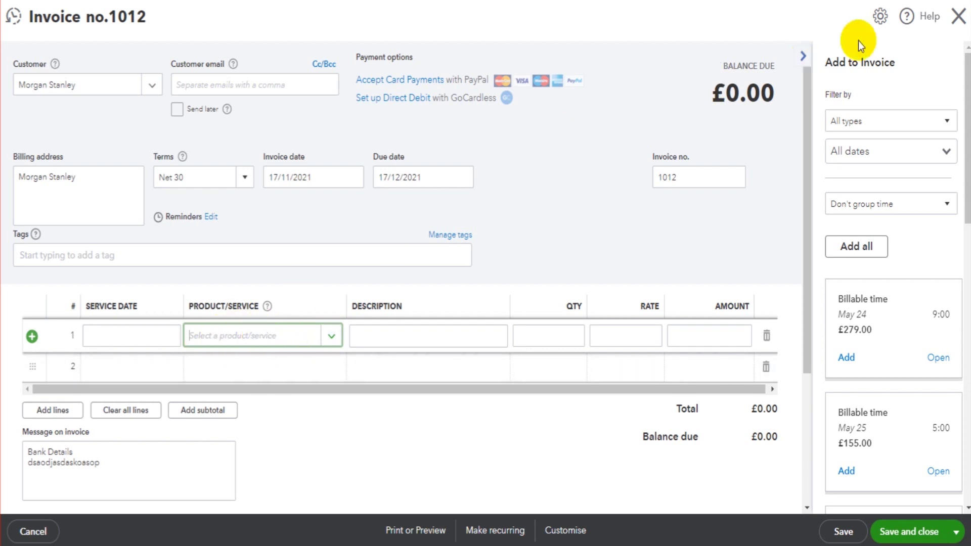
left_click(958, 17)
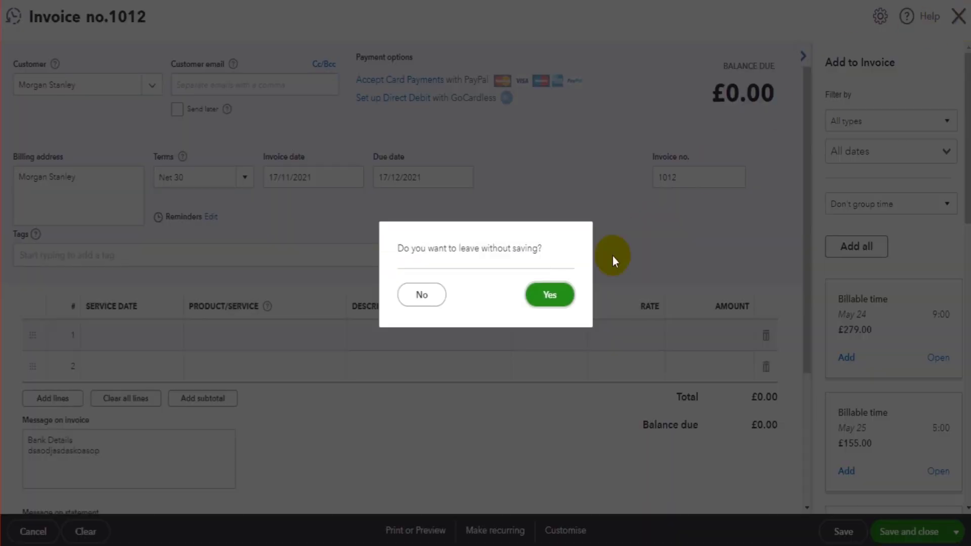
Discard the unsaved invoice and return to the full Customers list
left_click(552, 294)
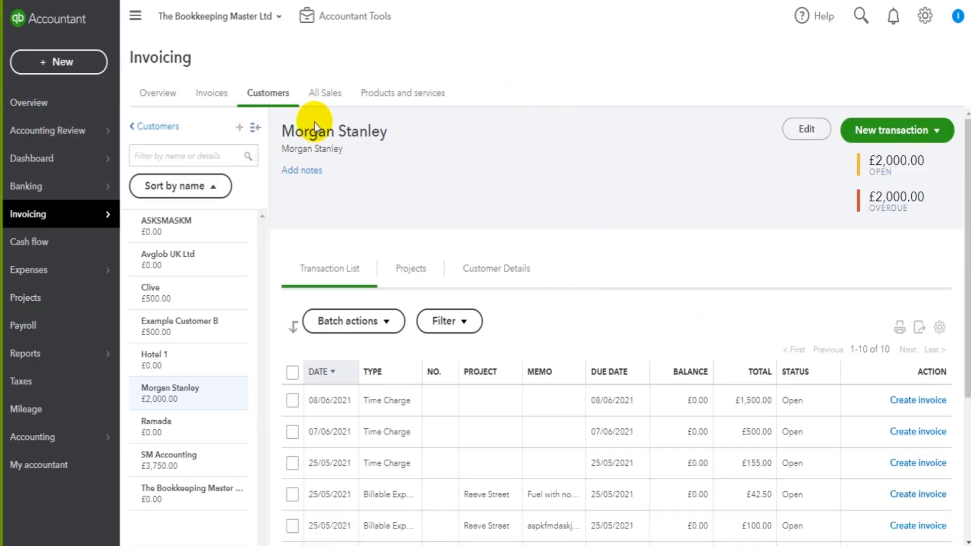
left_click(155, 127)
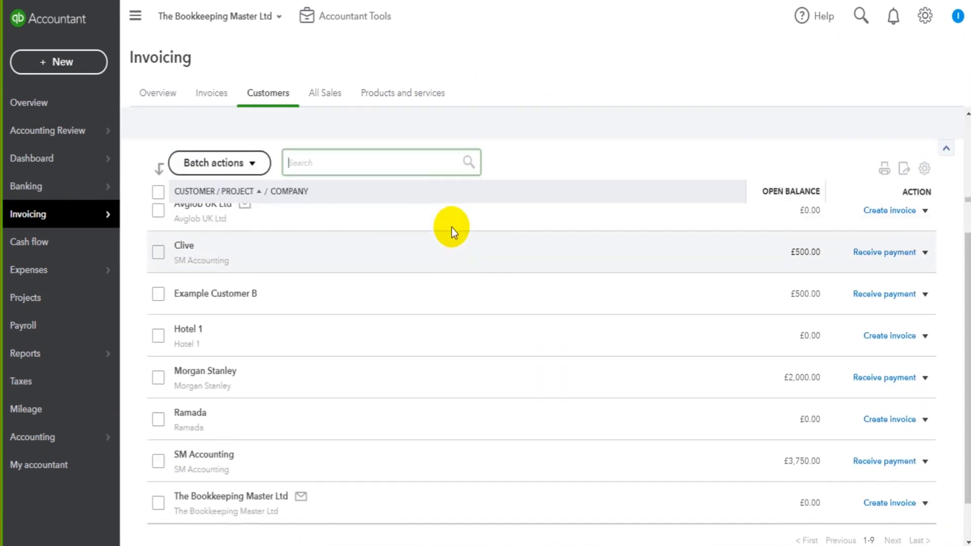
left_click(505, 106)
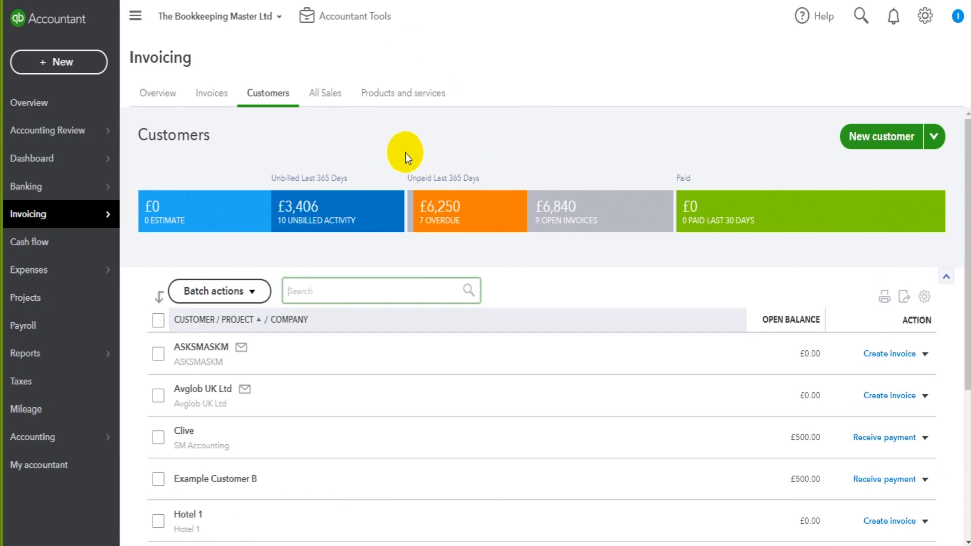
Navigate through the Invoicing menu to the Products and Services list
left_click(408, 94)
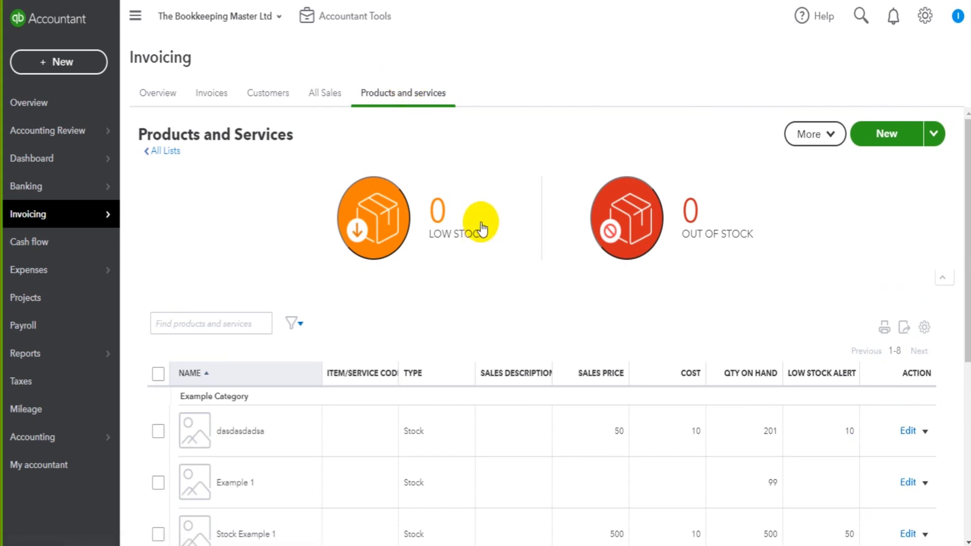
left_click(155, 93)
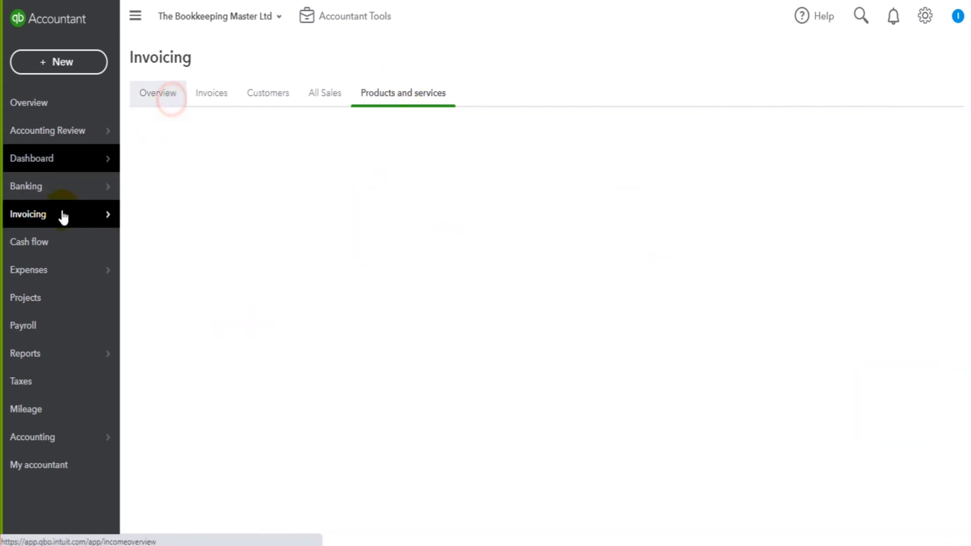
mouse_move(52, 226)
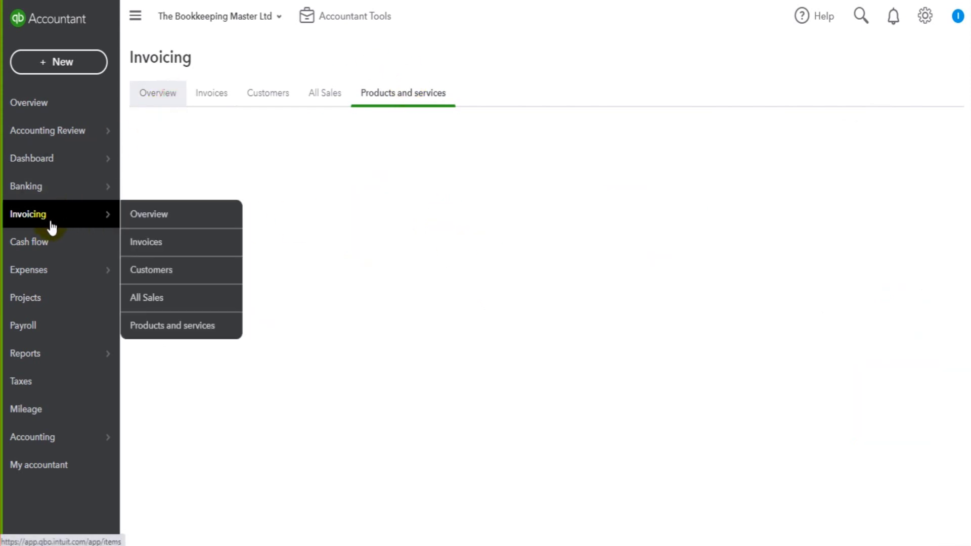
left_click(172, 324)
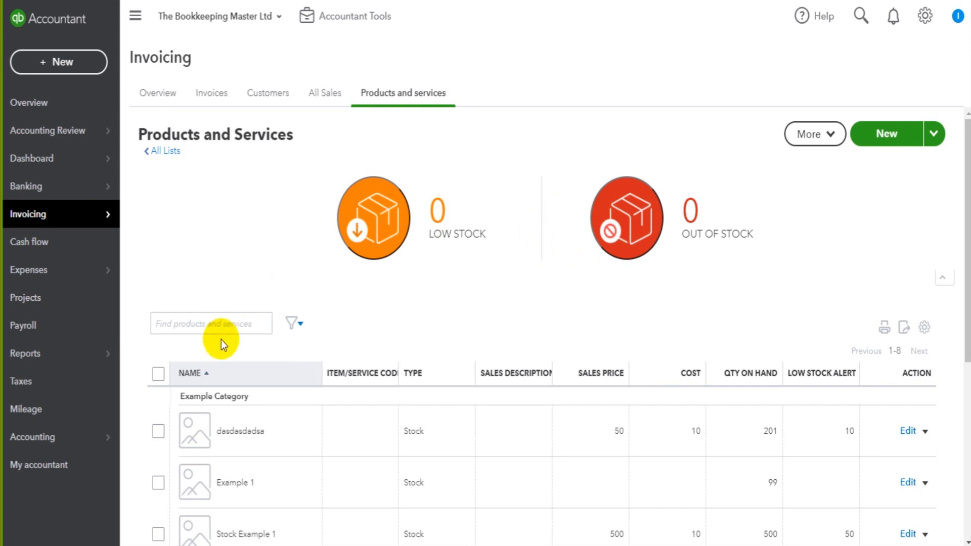
scroll(766, 439, "down", 3)
left_click(229, 184)
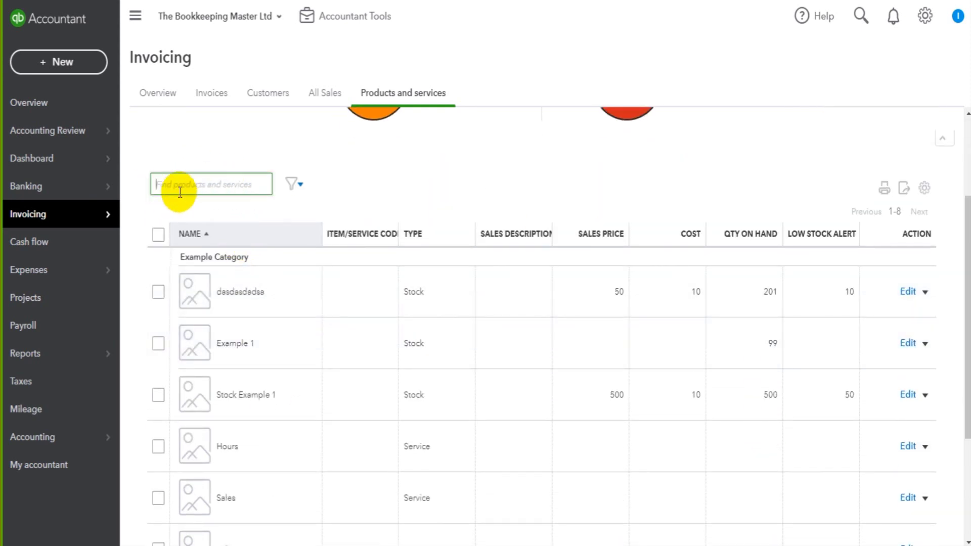
left_click(418, 185)
scroll(418, 184, "up", 3)
scroll(342, 275, "down", 4)
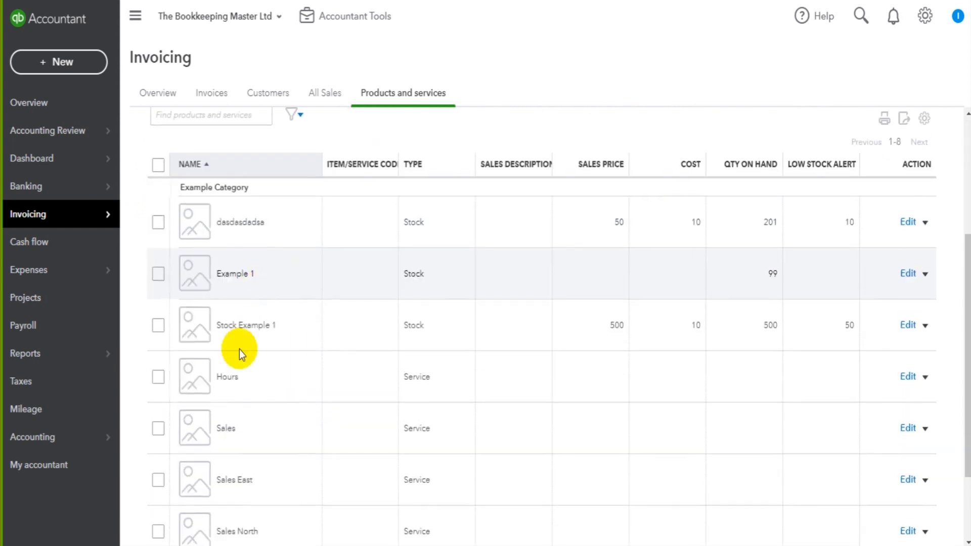
scroll(320, 281, "down", 2)
scroll(338, 454, "up", 3)
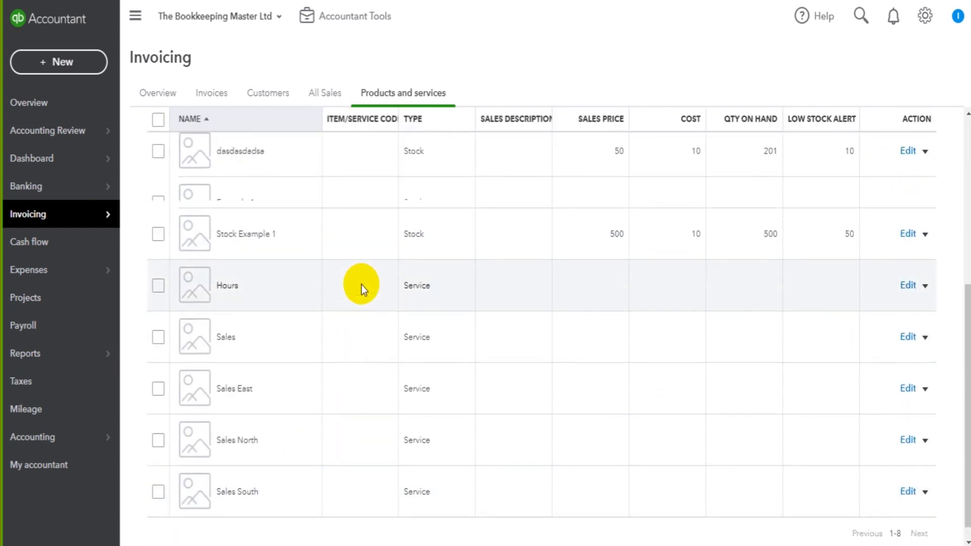
scroll(361, 294, "up", 3)
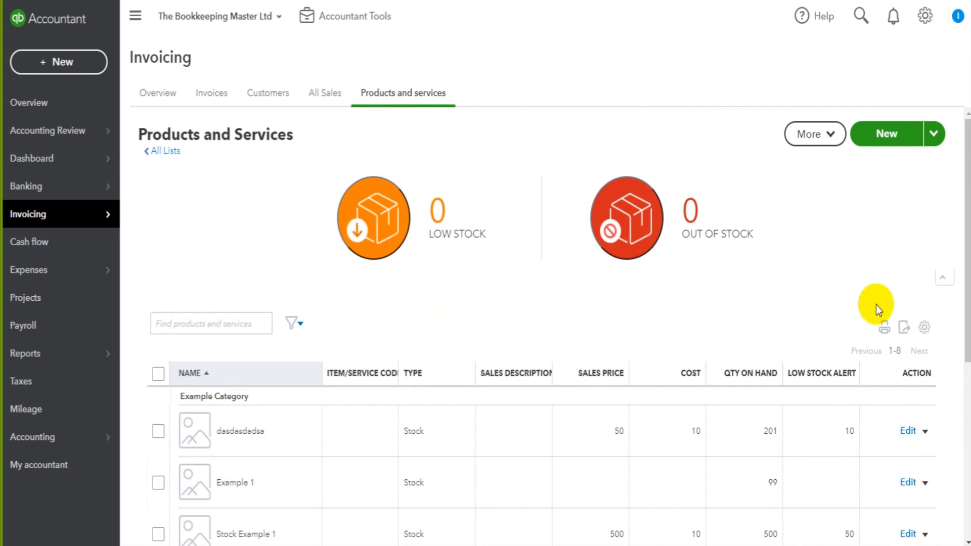
left_click(925, 329)
scroll(843, 451, "down", 2)
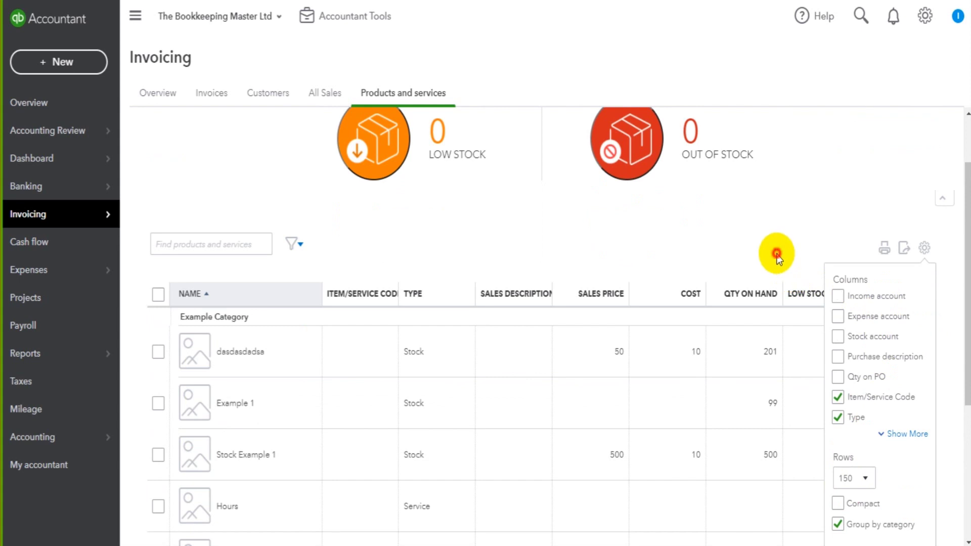
left_click(924, 248)
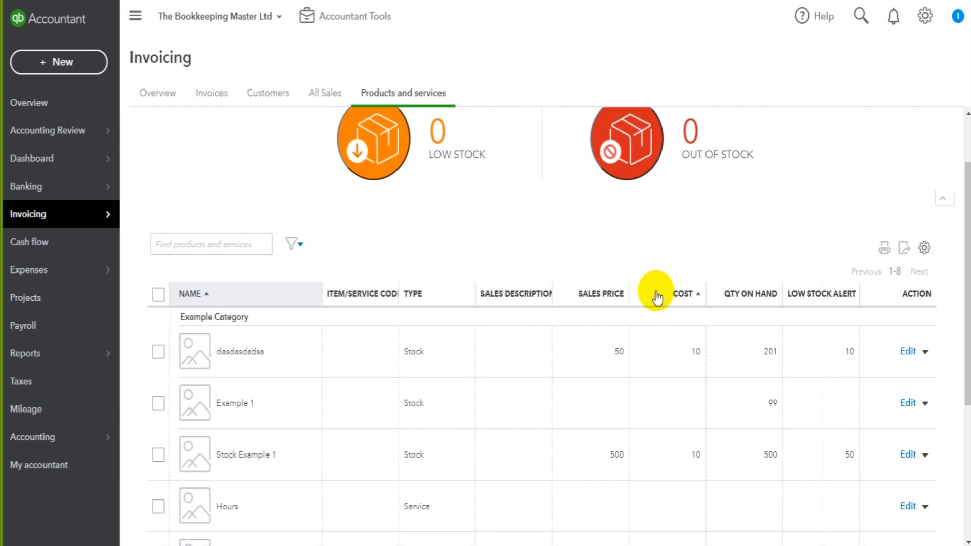
scroll(642, 284, "up", 2)
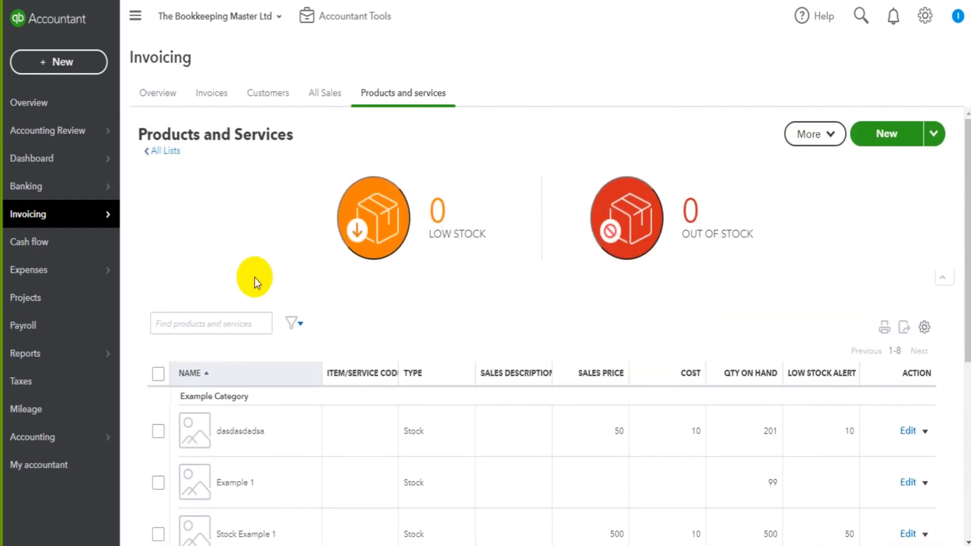
scroll(472, 218, "down", 4)
scroll(486, 213, "down", 3)
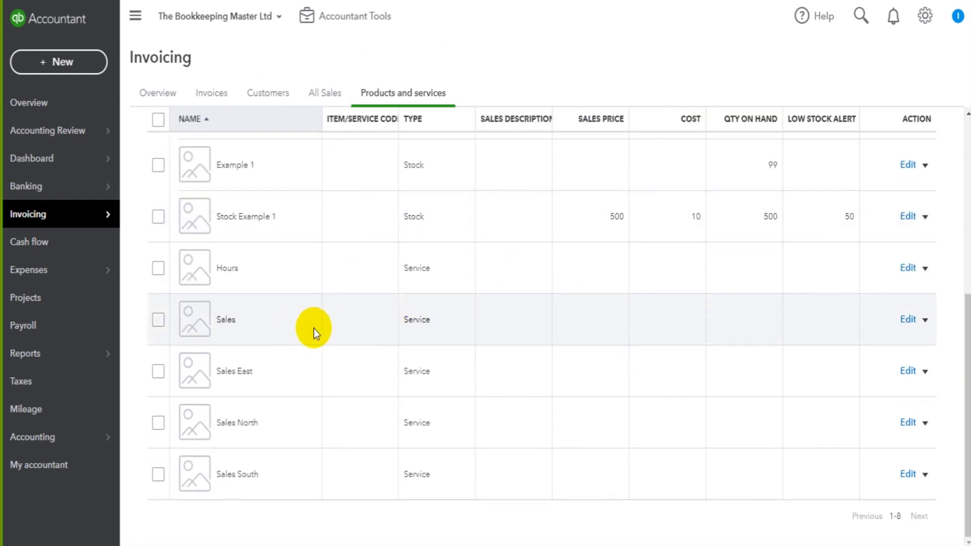
left_click_drag(286, 326, 212, 326)
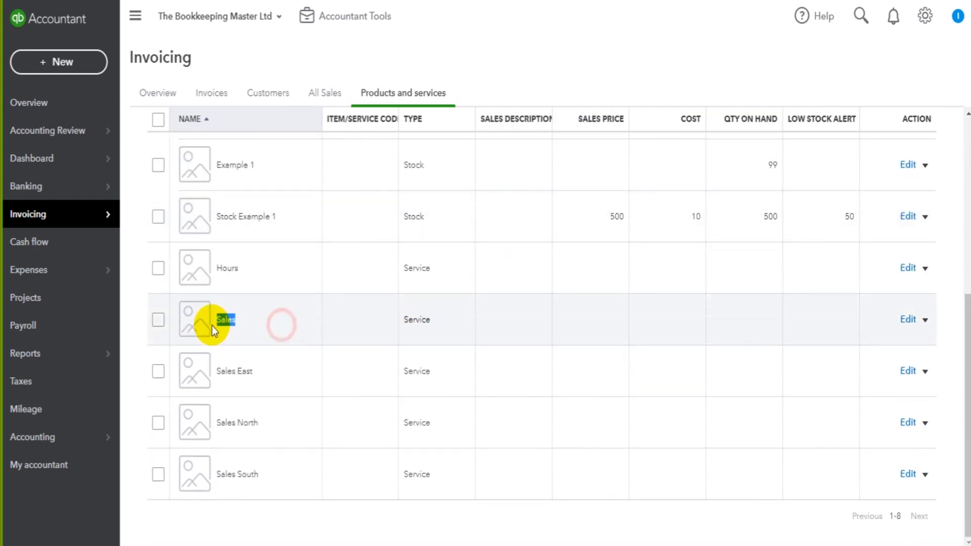
left_click(294, 333)
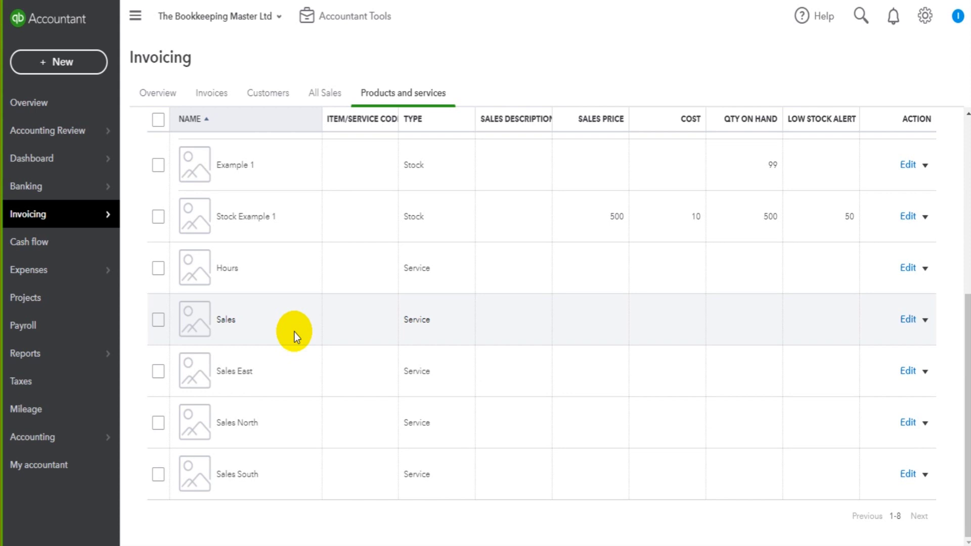
scroll(294, 333, "up", 5)
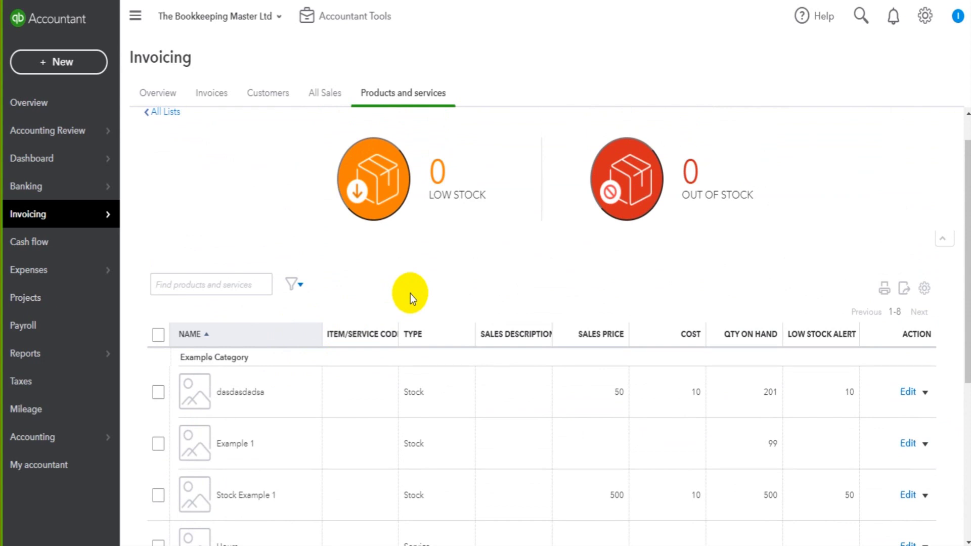
scroll(373, 304, "down", 5)
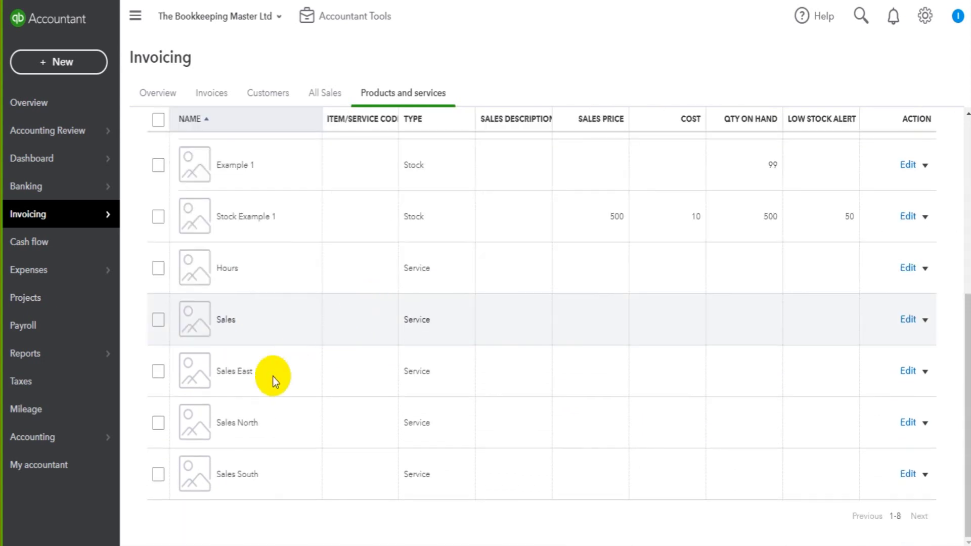
left_click_drag(264, 377, 214, 375)
triple_click(262, 419)
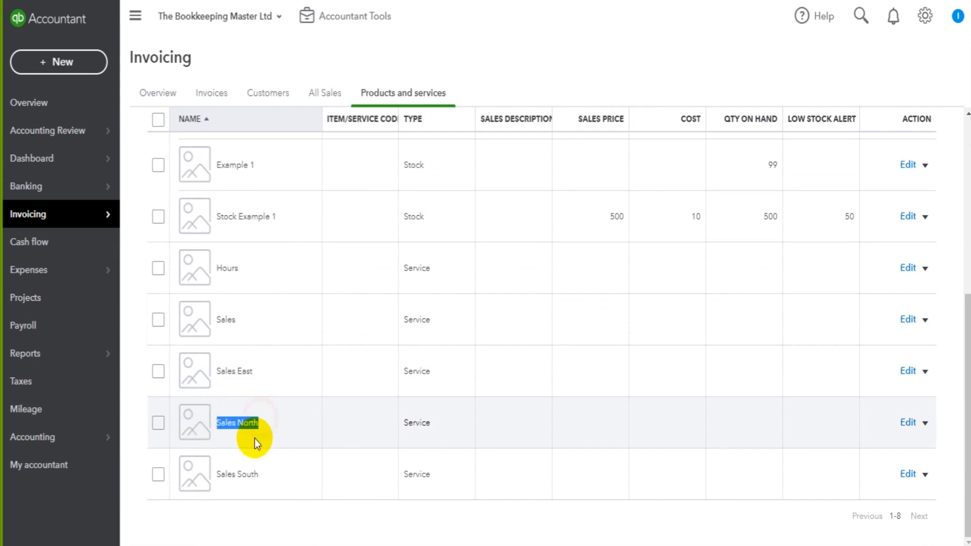
triple_click(243, 473)
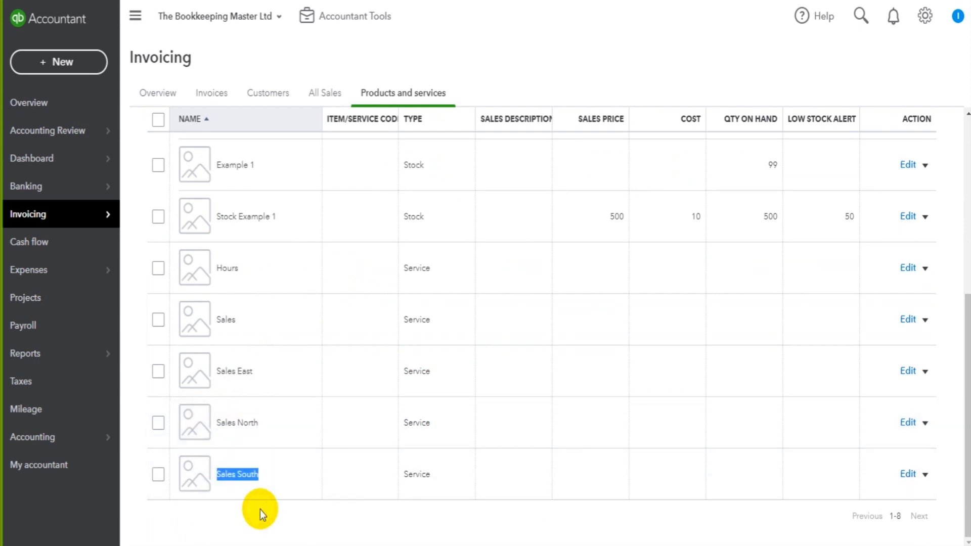
left_click(260, 510)
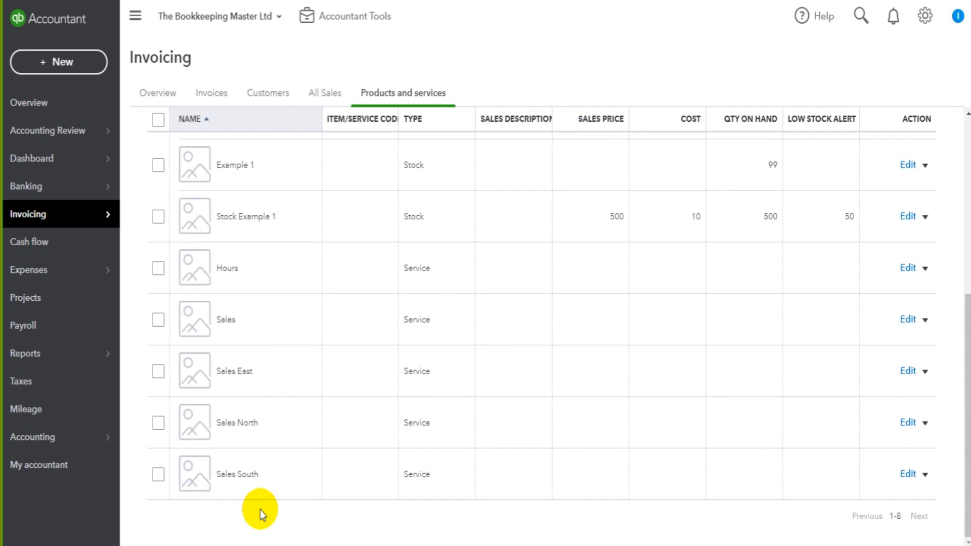
scroll(390, 403, "up", 6)
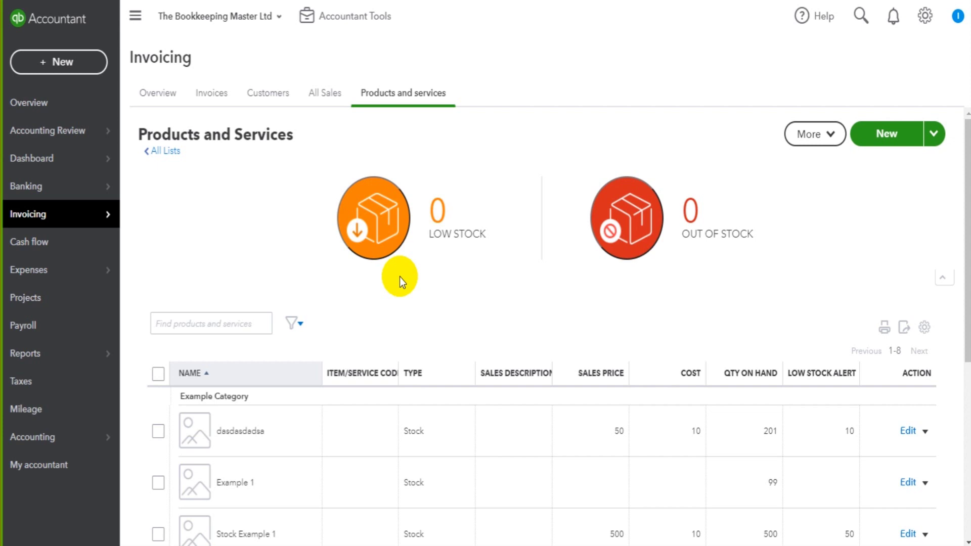
scroll(399, 277, "down", 6)
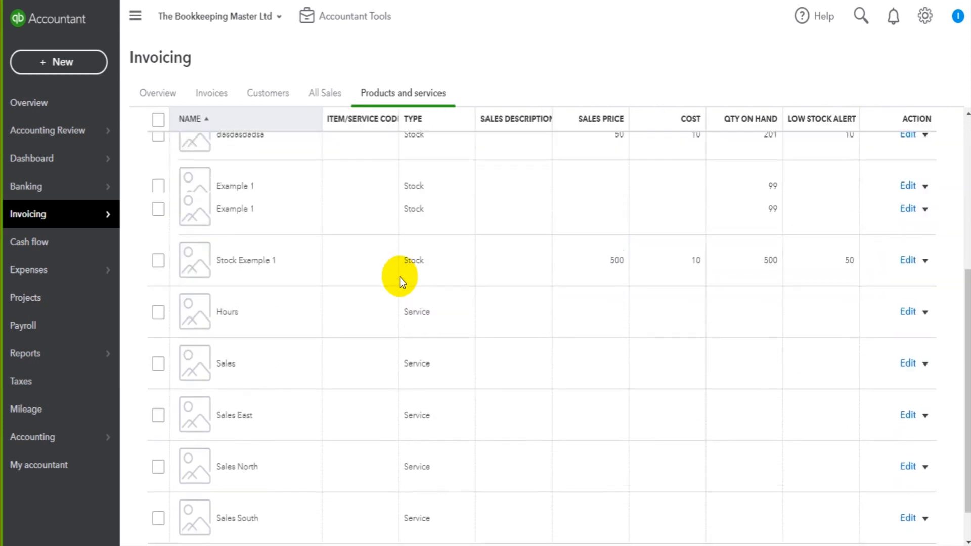
left_click_drag(284, 320, 211, 320)
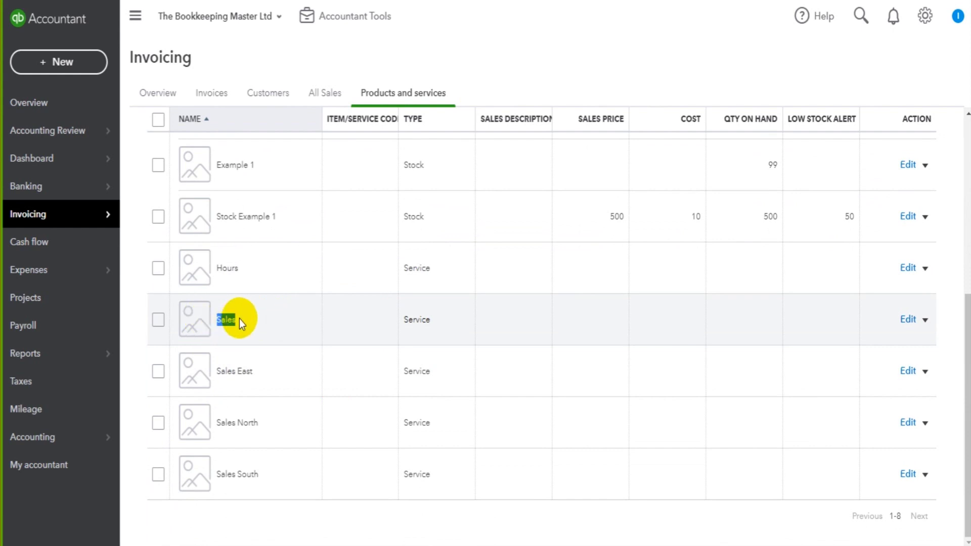
left_click(230, 316)
double_click(230, 316)
left_click(201, 320)
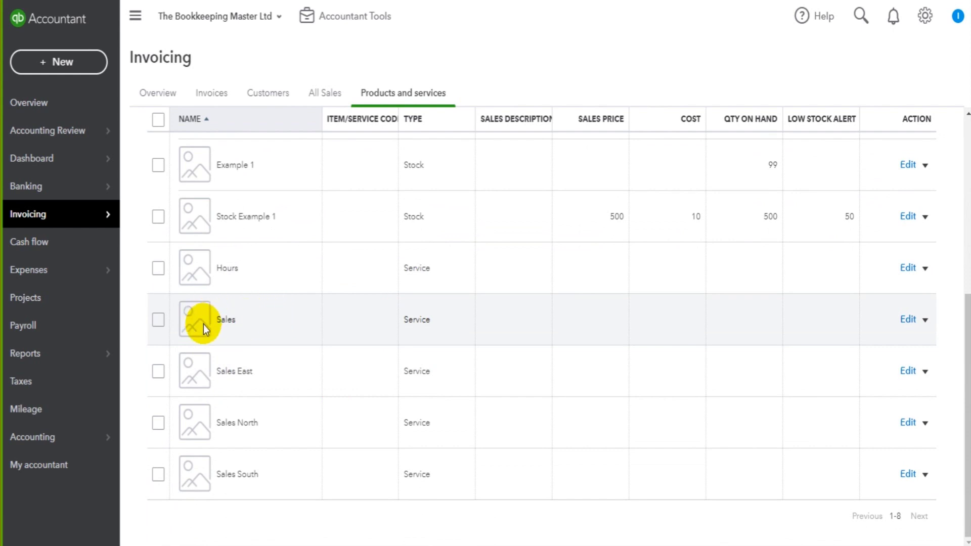
double_click(268, 323)
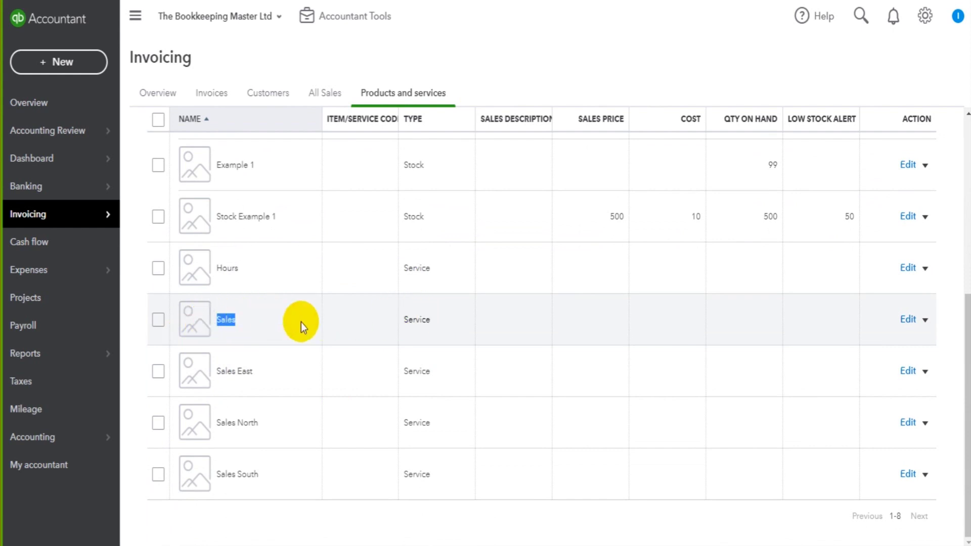
left_click(302, 323)
scroll(301, 323, "up", 5)
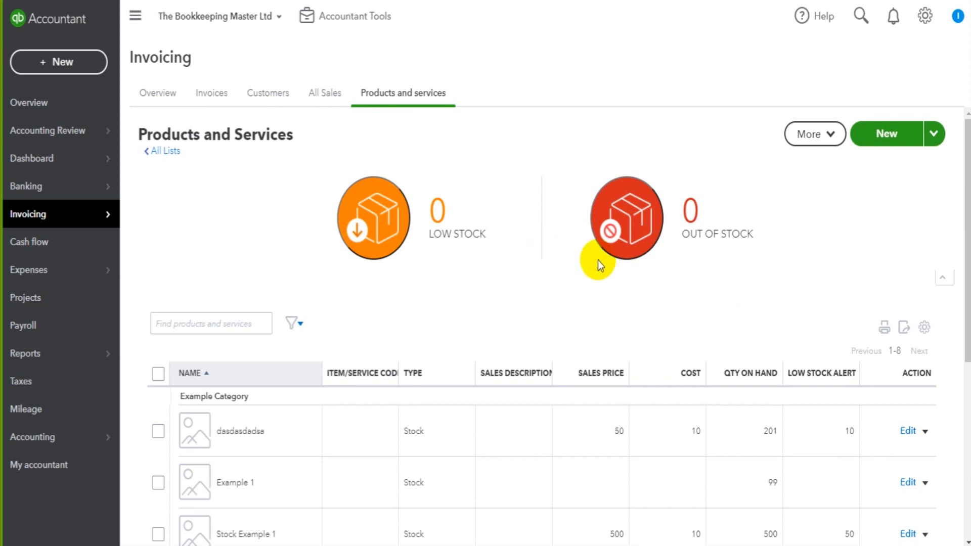
Click New on the Products and Services page to begin a new item
left_click(890, 137)
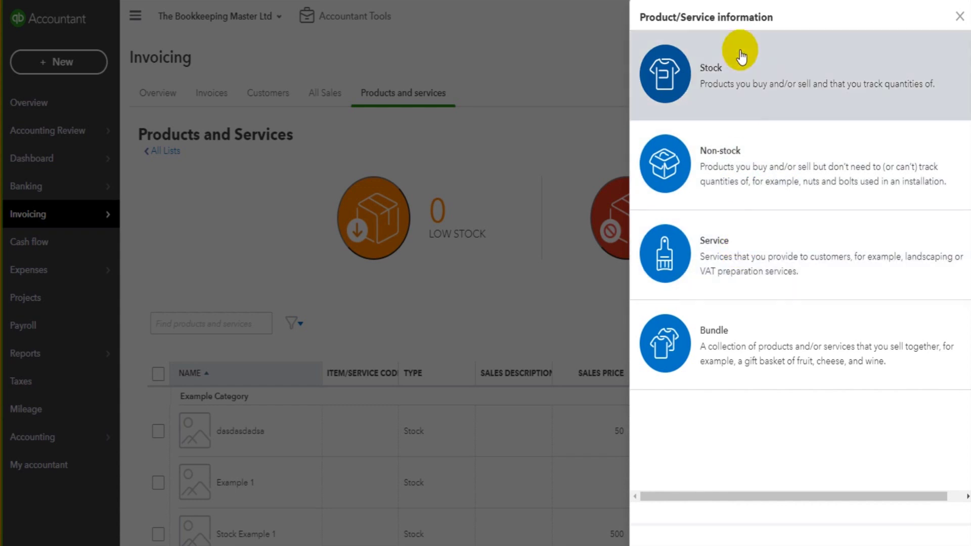
Draft a Service item named 'Accounting Services', then close the panel without saving
left_click(737, 257)
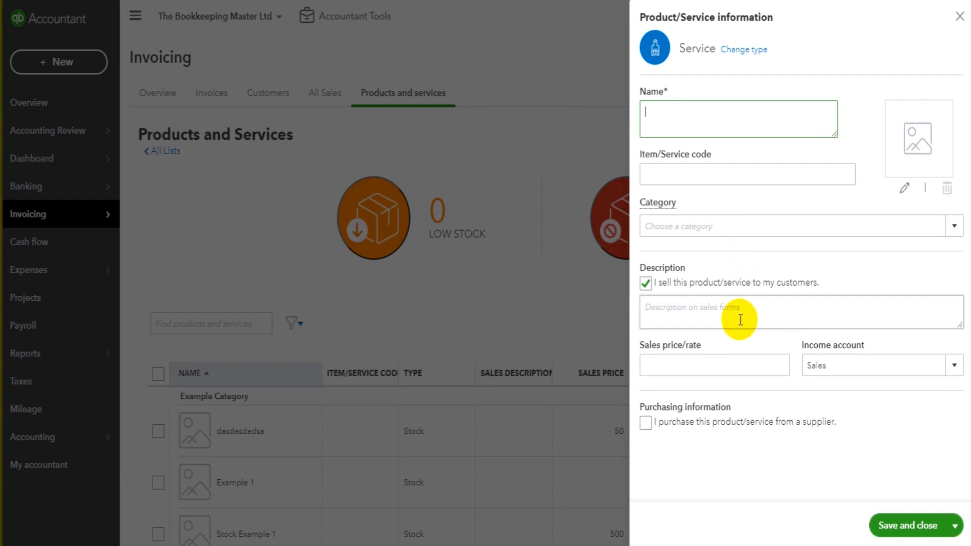
type("Accounting Services")
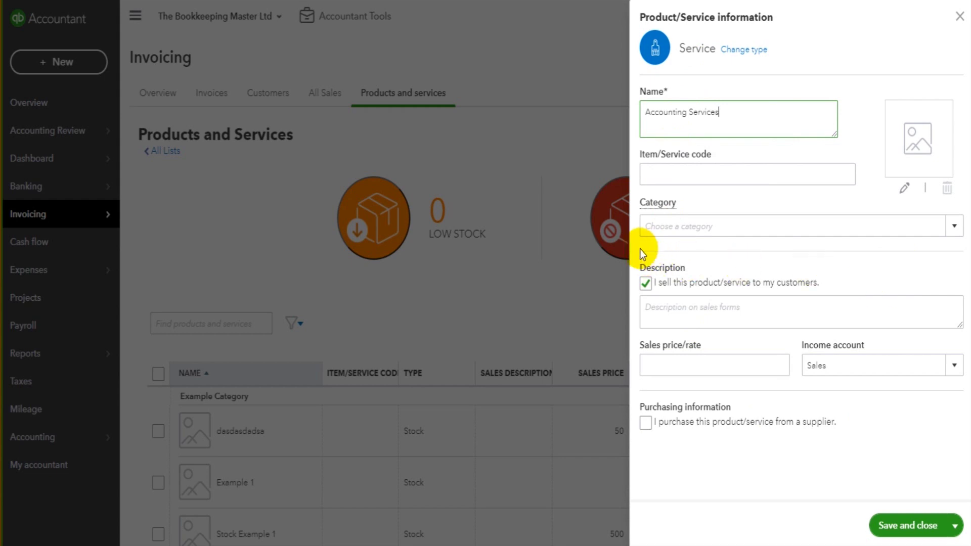
left_click(692, 171)
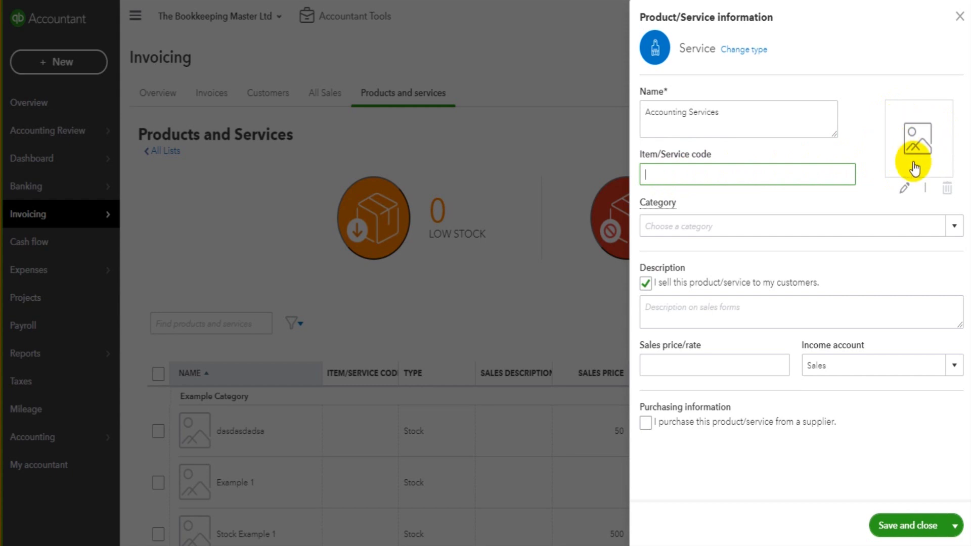
left_click(959, 18)
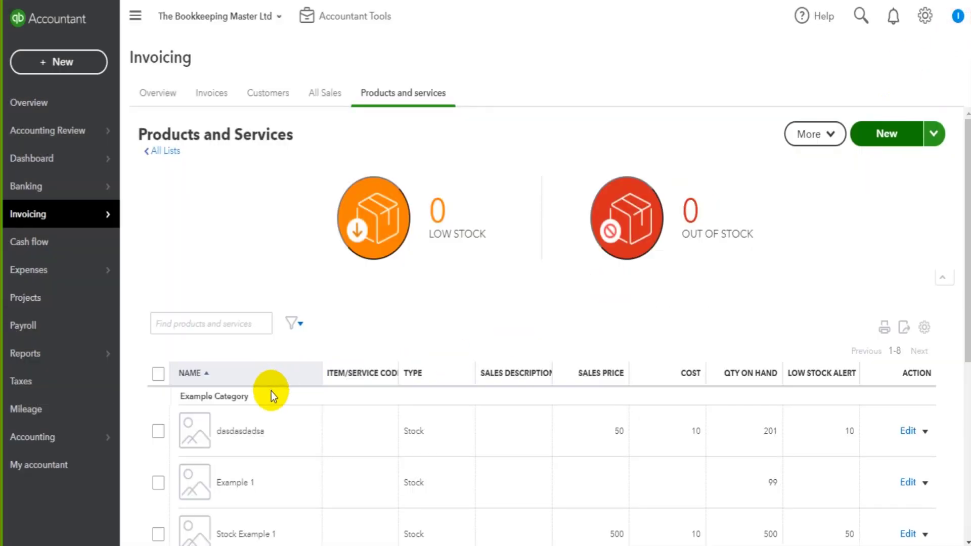
scroll(273, 390, "down", 4)
scroll(240, 253, "up", 1)
scroll(237, 349, "up", 2)
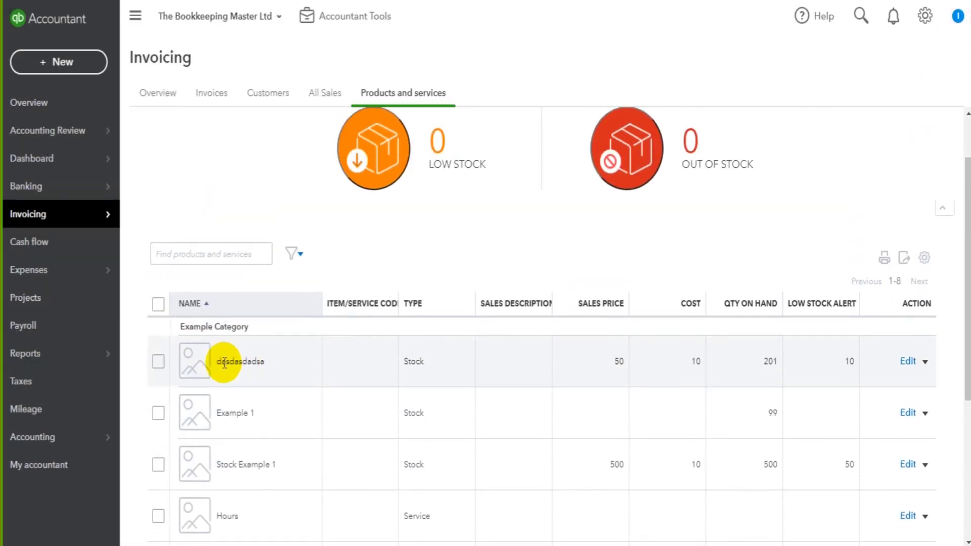
scroll(226, 354, "down", 2)
scroll(221, 346, "down", 1)
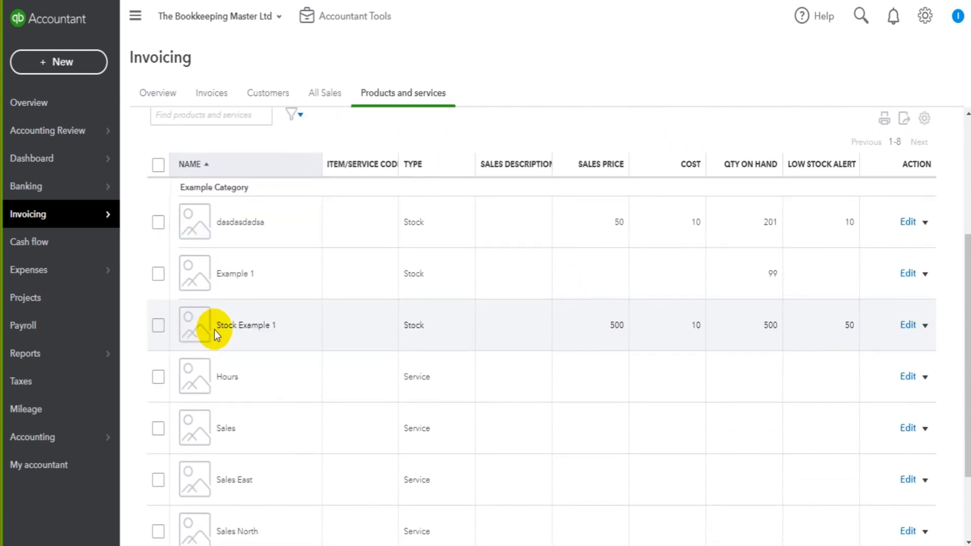
scroll(206, 333, "down", 1)
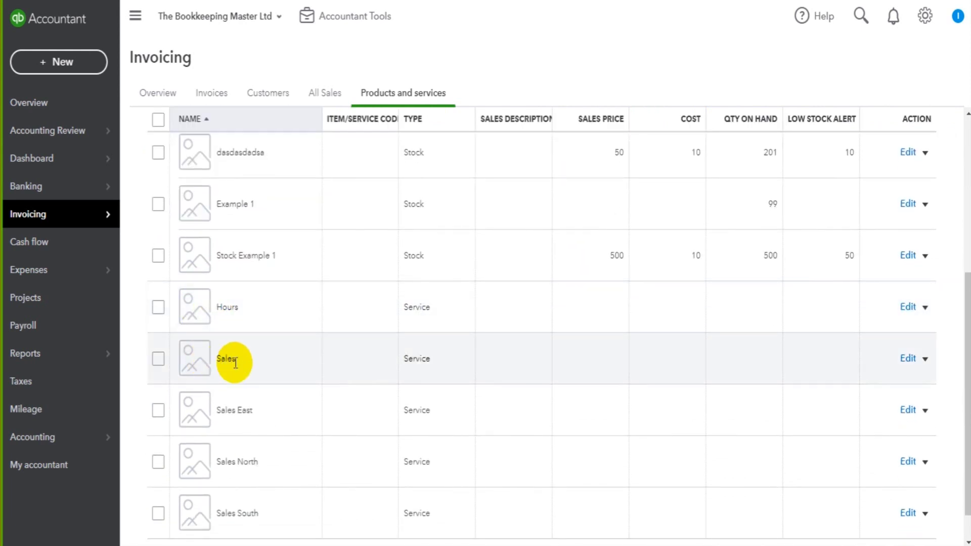
scroll(233, 356, "up", 2)
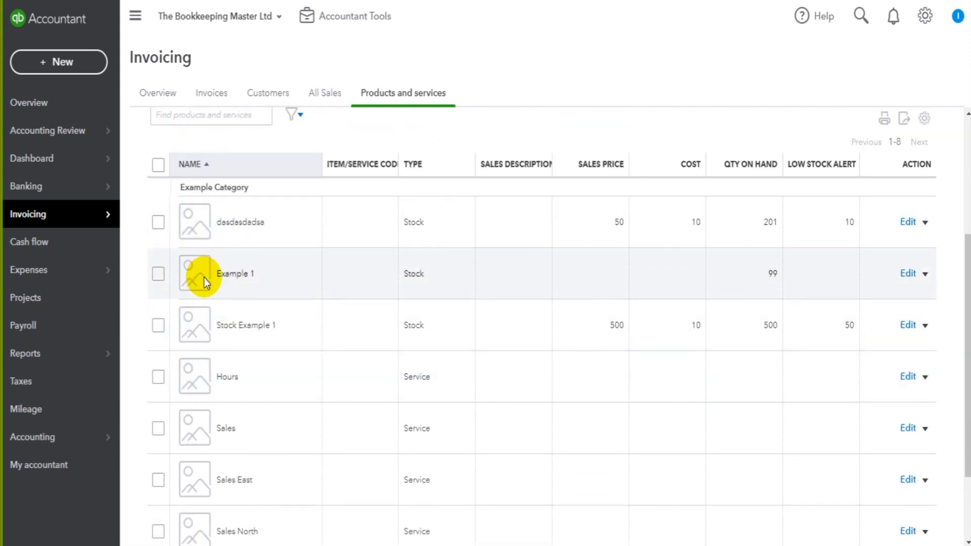
scroll(207, 286, "up", 4)
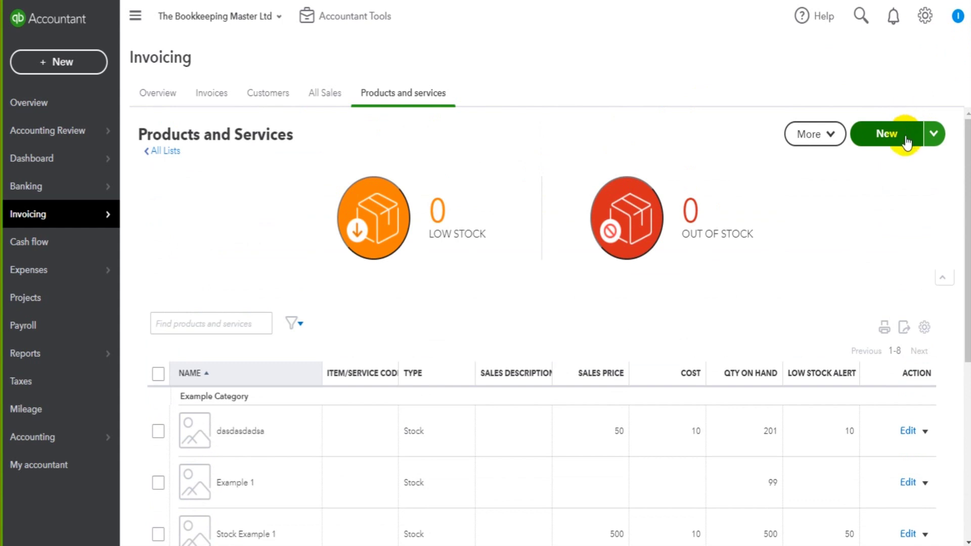
left_click(880, 141)
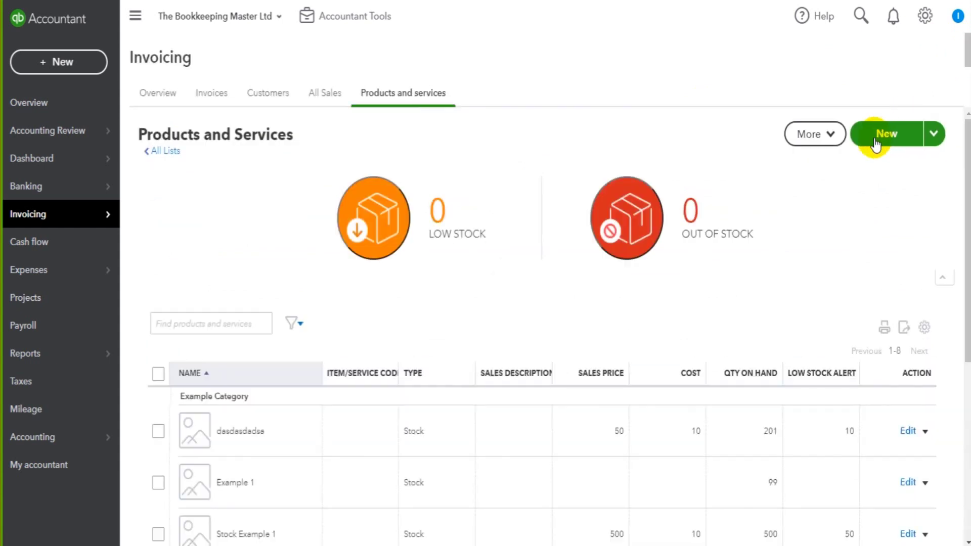
left_click(722, 265)
left_click(679, 117)
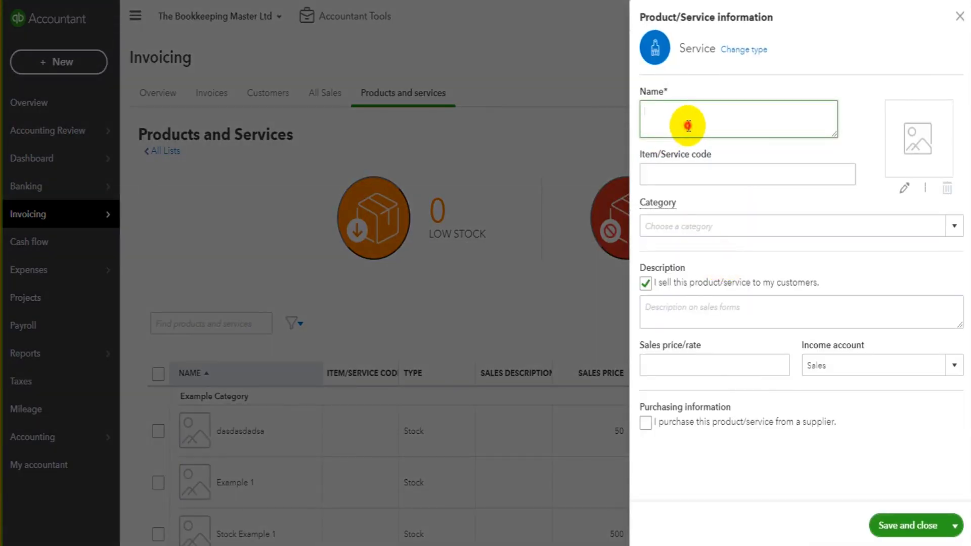
type("Accounting Services")
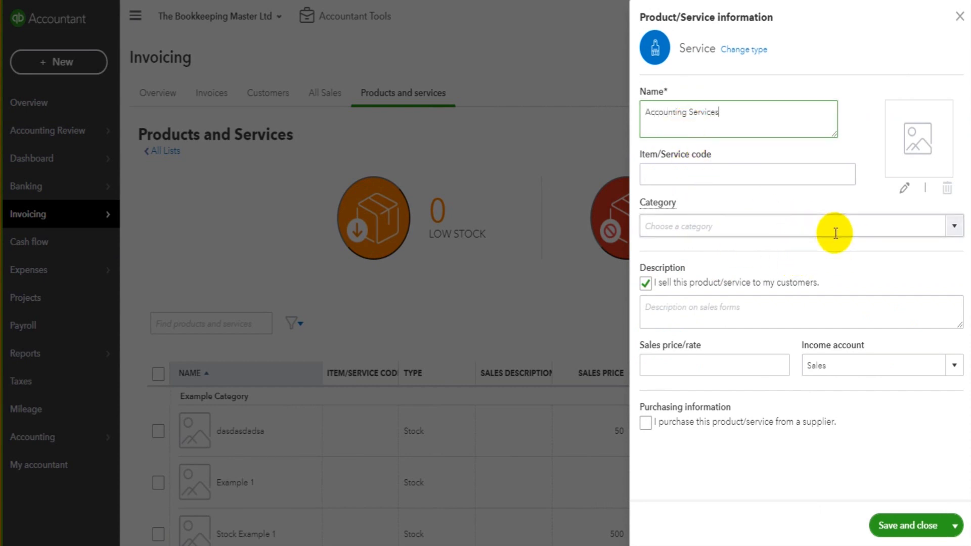
left_click(955, 231)
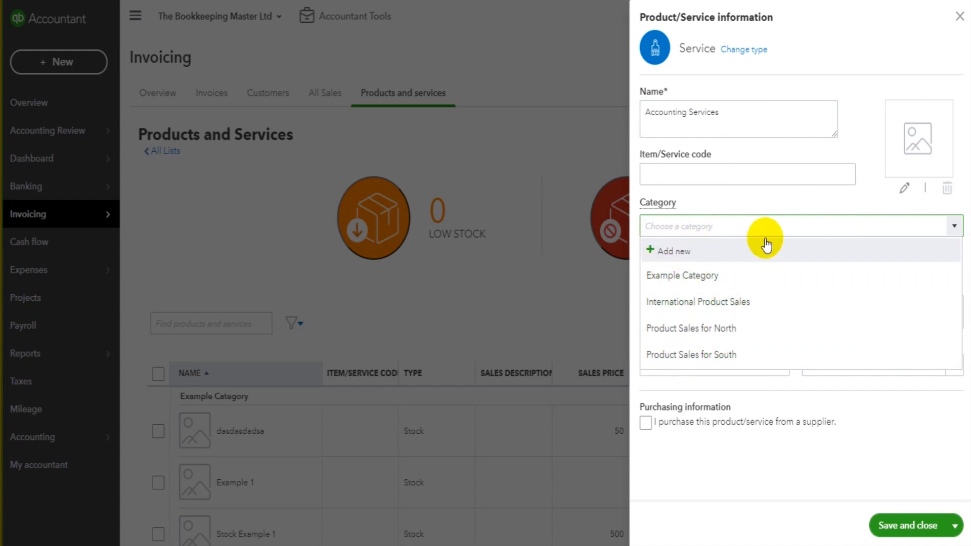
left_click(824, 207)
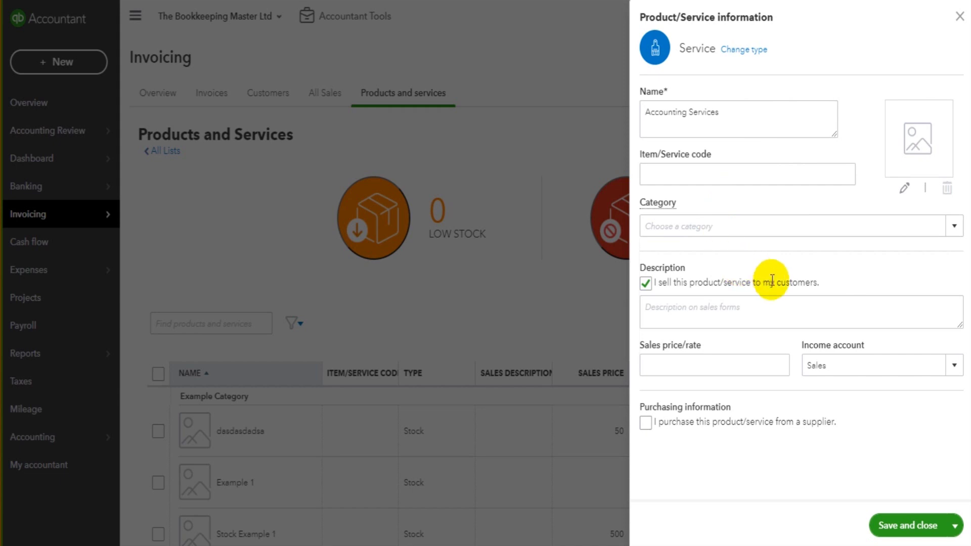
triple_click(728, 119)
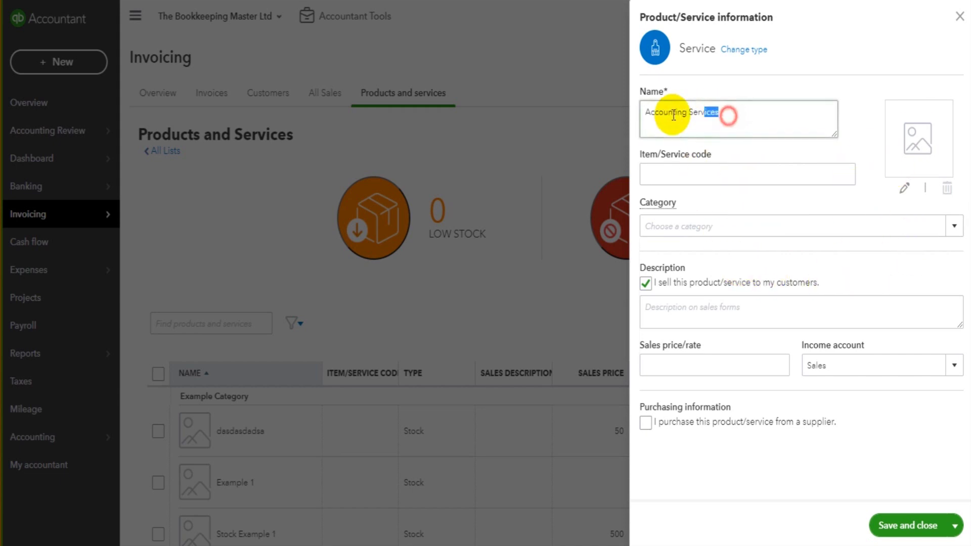
left_click(752, 117)
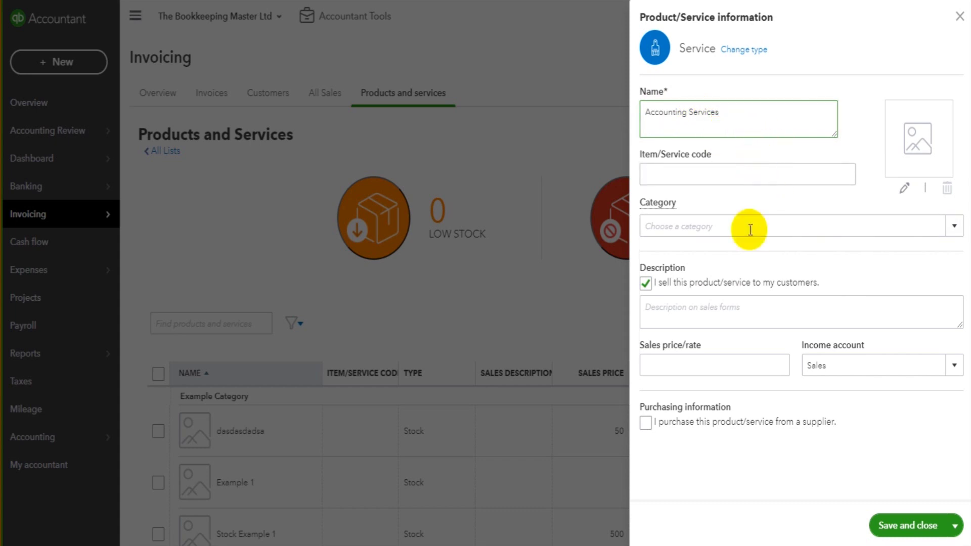
left_click(732, 310)
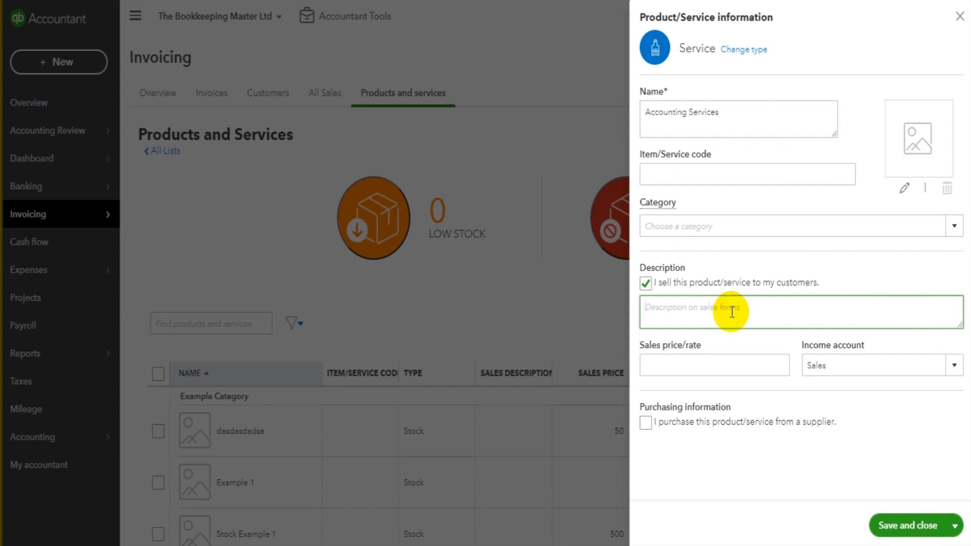
Enter 100.00 as the Accounting Services sales price/rate and check the name and price
left_click(693, 361)
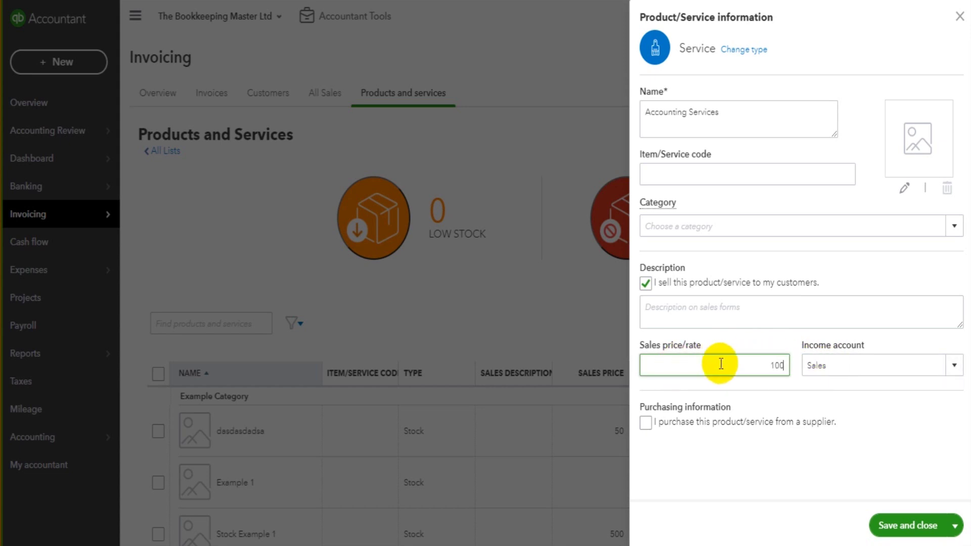
type(".0")
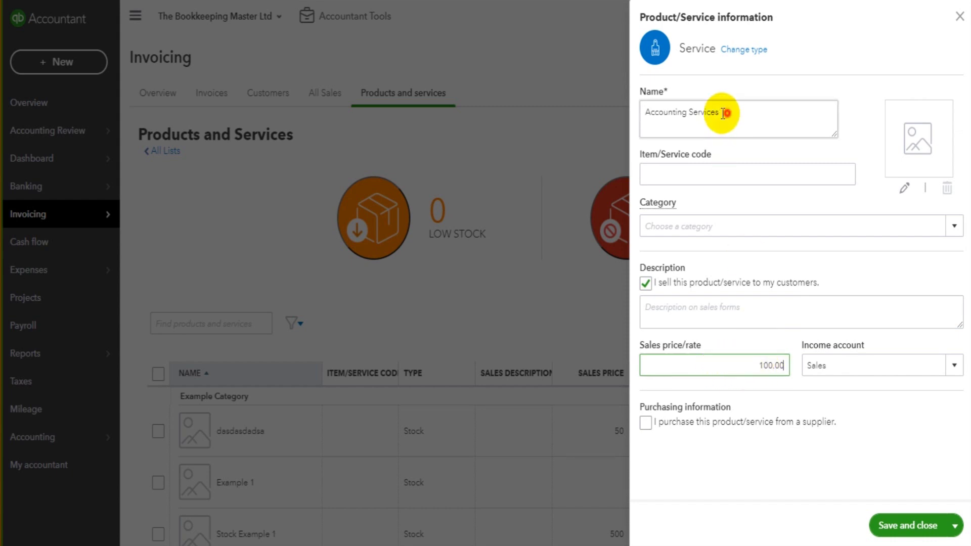
left_click_drag(727, 112, 645, 112)
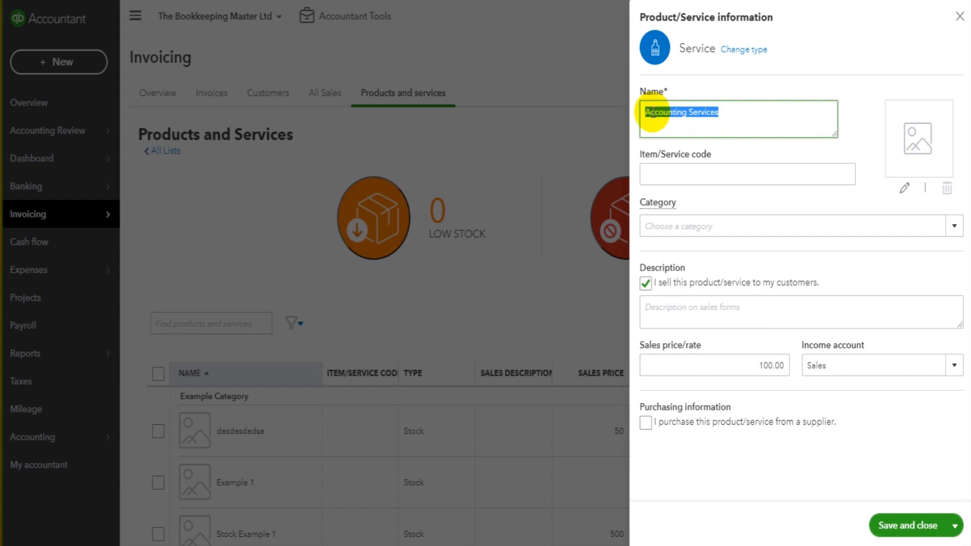
left_click(668, 112)
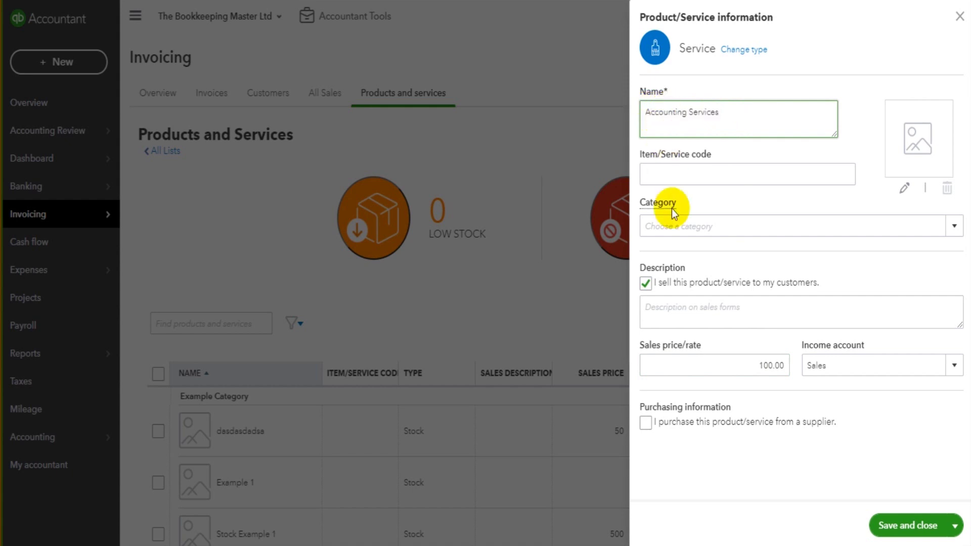
left_click(748, 365)
left_click(706, 365)
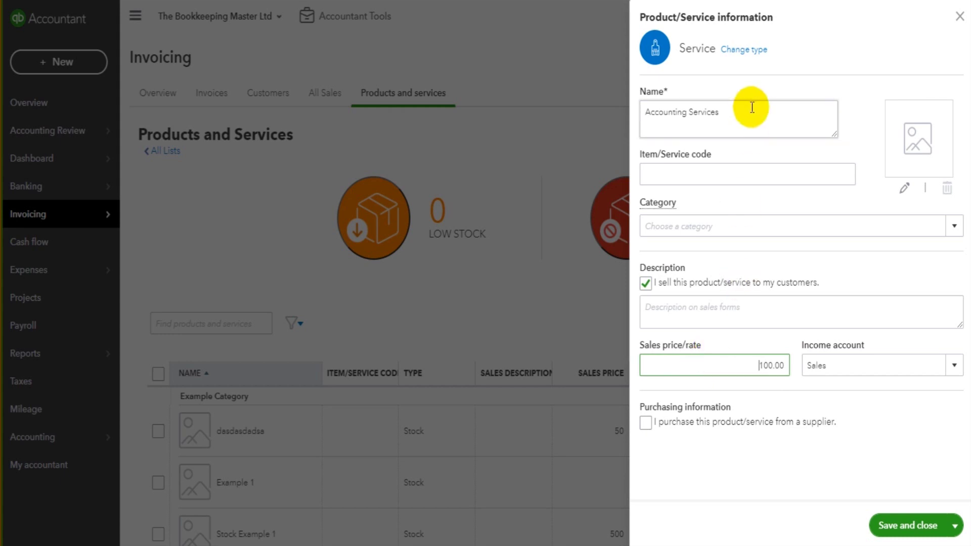
left_click_drag(744, 365, 818, 365)
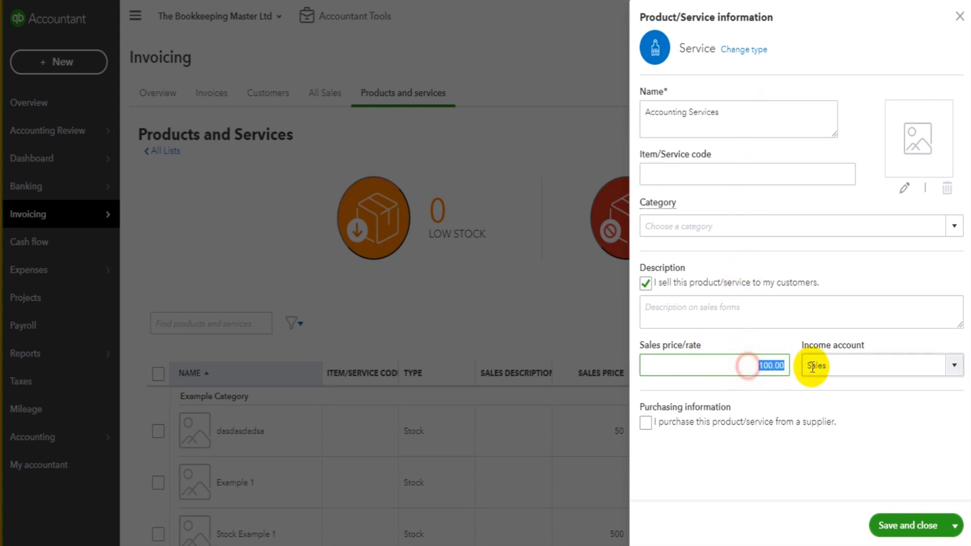
left_click(749, 365)
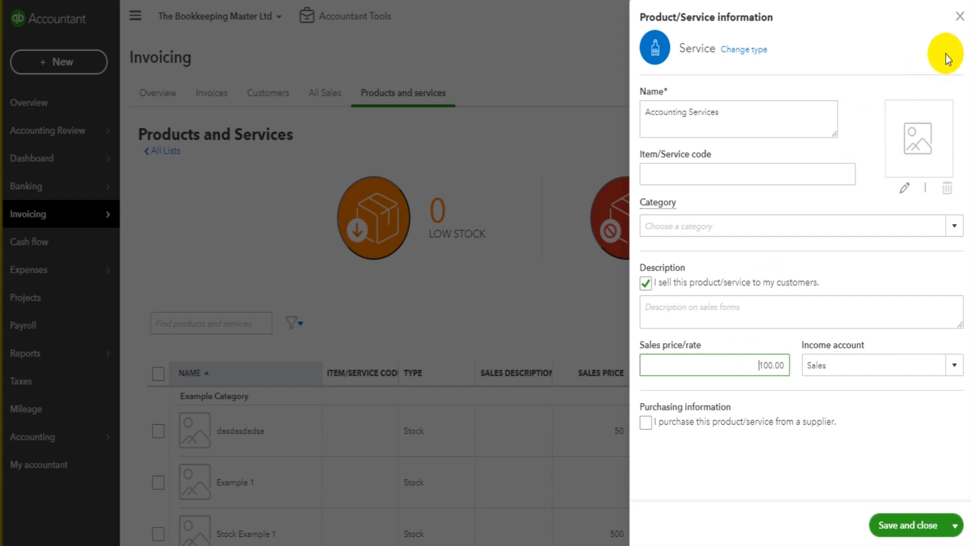
Close the service form without saving and scroll the Products and Services table
left_click(961, 17)
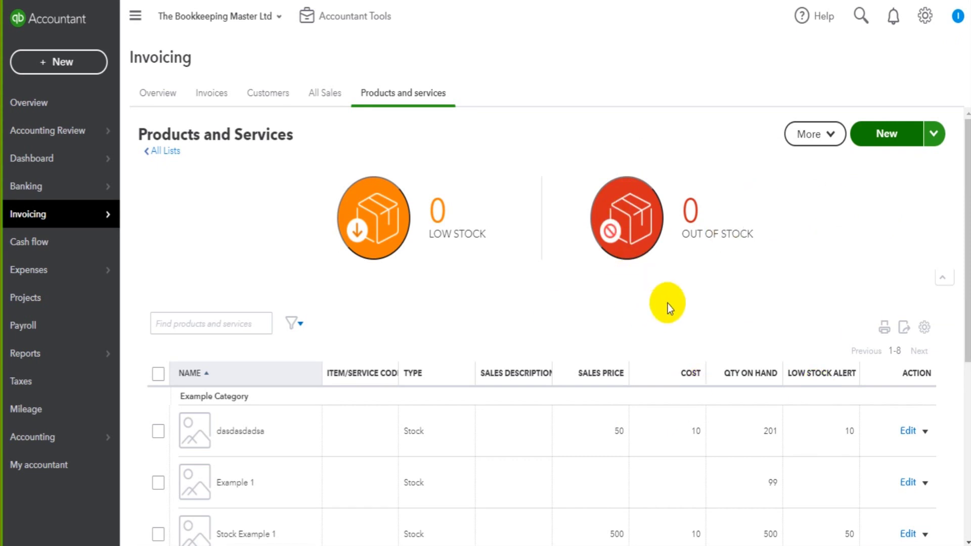
scroll(636, 317, "down", 4)
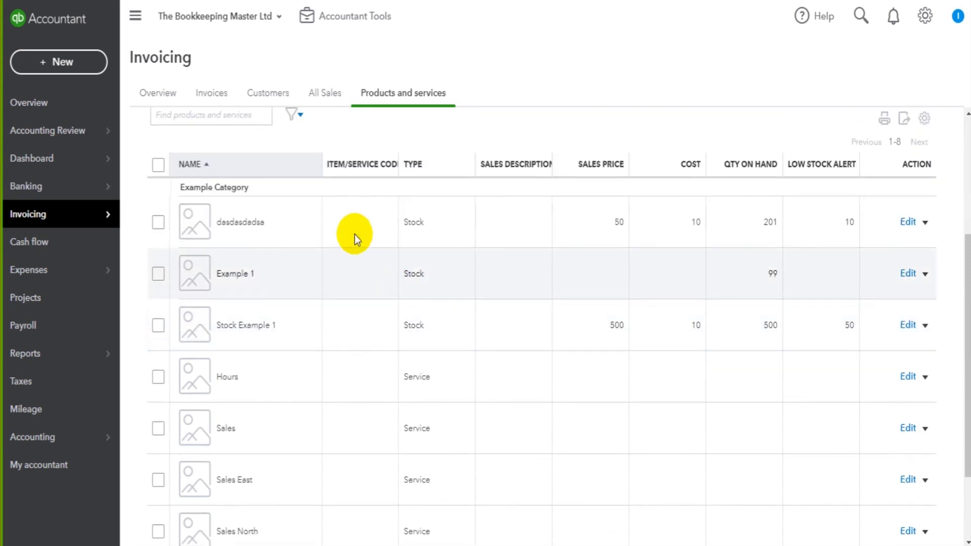
scroll(396, 374, "down", 1)
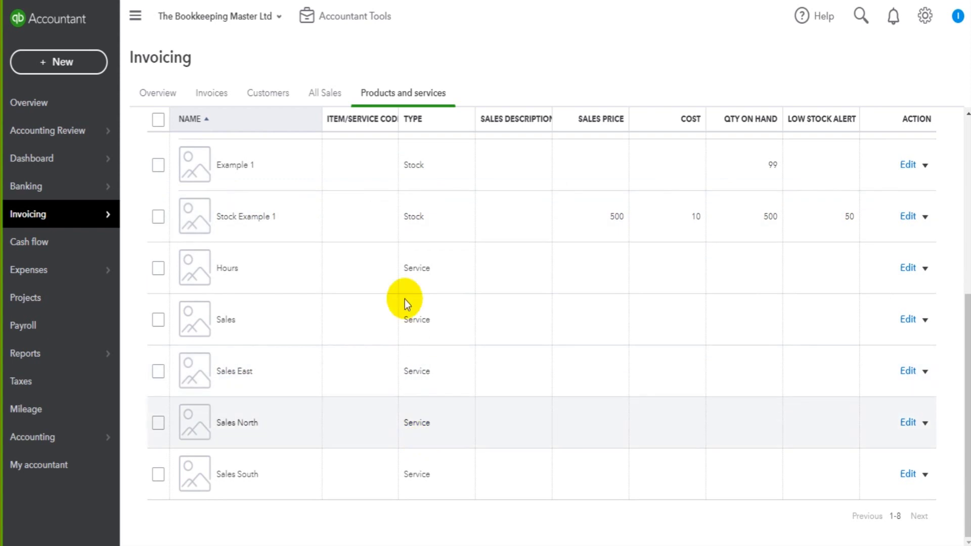
scroll(354, 379, "up", 3)
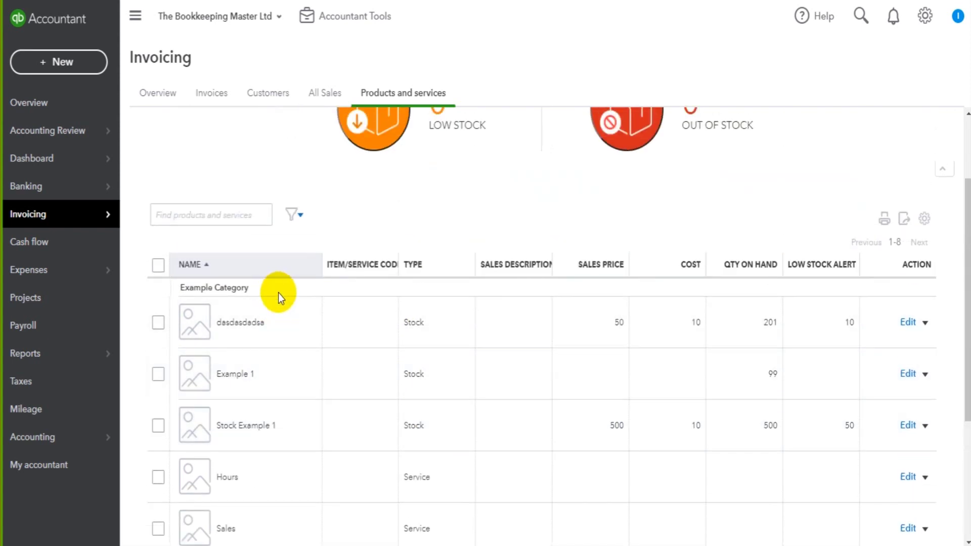
Review the list around the Example Category heading, then switch to the Customers page
left_click(257, 285)
left_click_drag(236, 284, 179, 285)
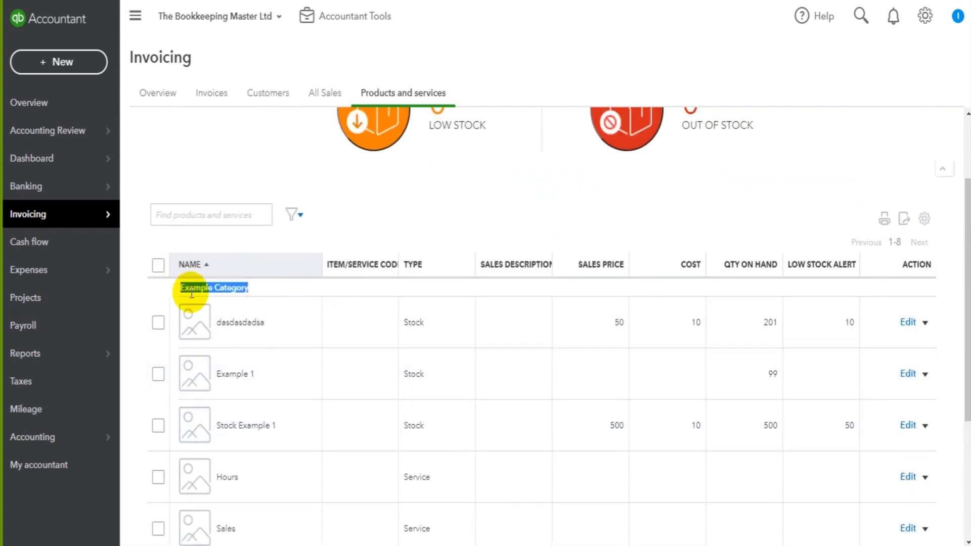
left_click(381, 221)
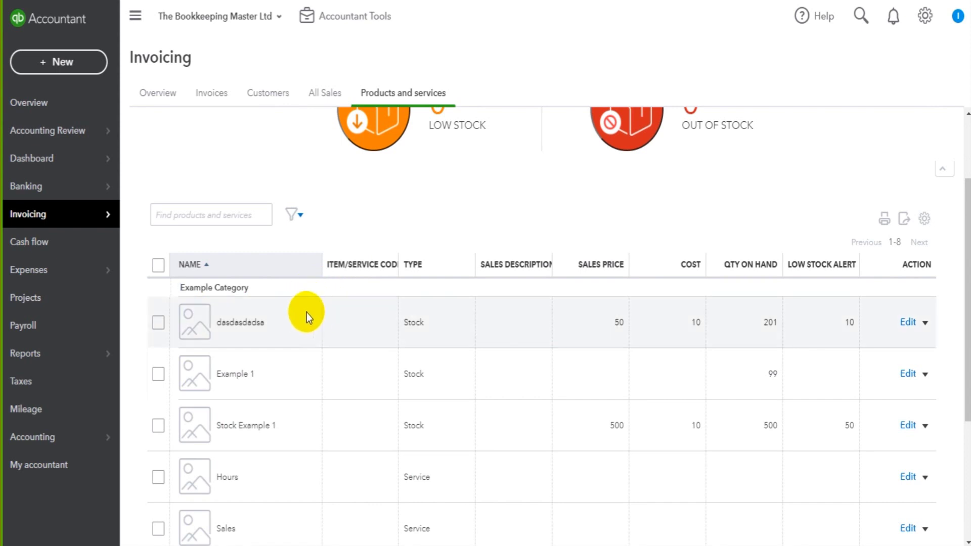
scroll(353, 419, "down", 3)
scroll(271, 245, "up", 4)
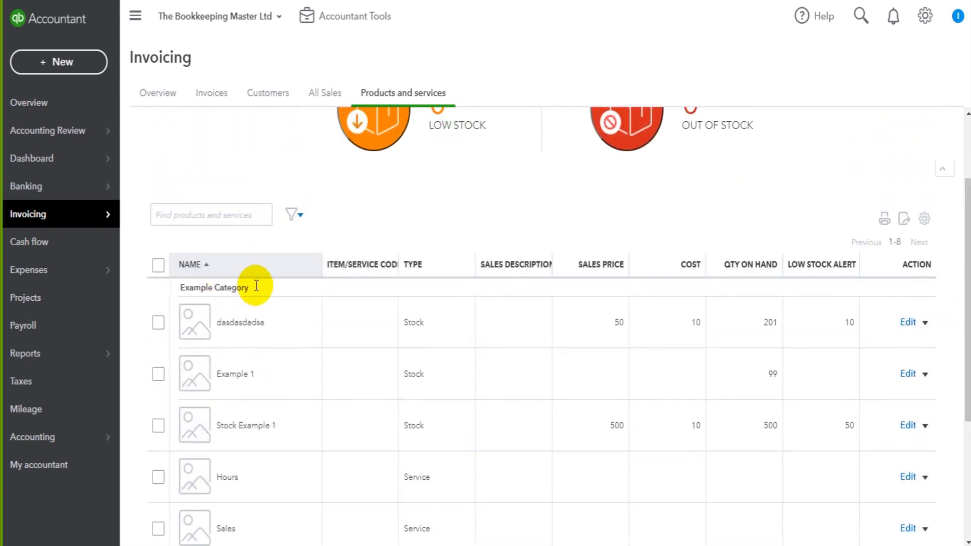
scroll(381, 447, "down", 4)
scroll(393, 319, "up", 5)
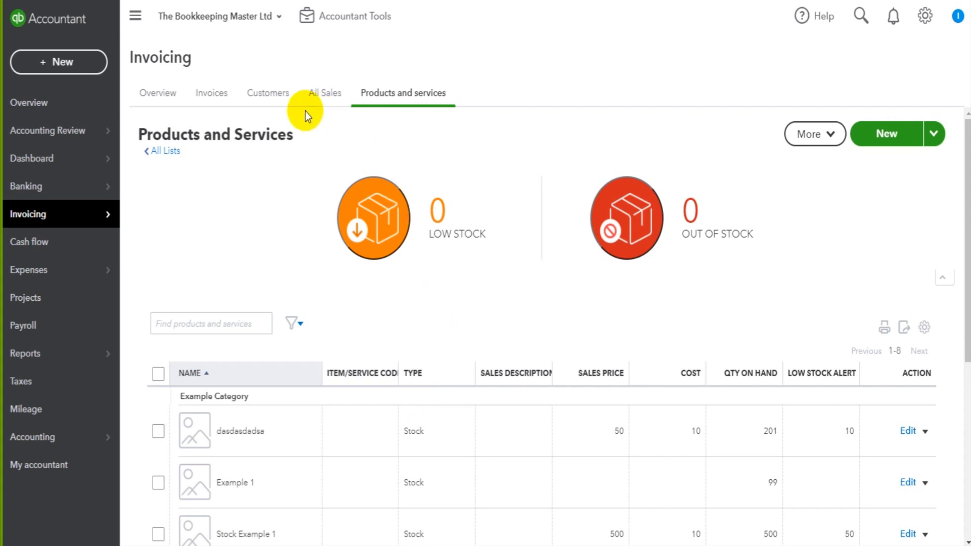
left_click(257, 93)
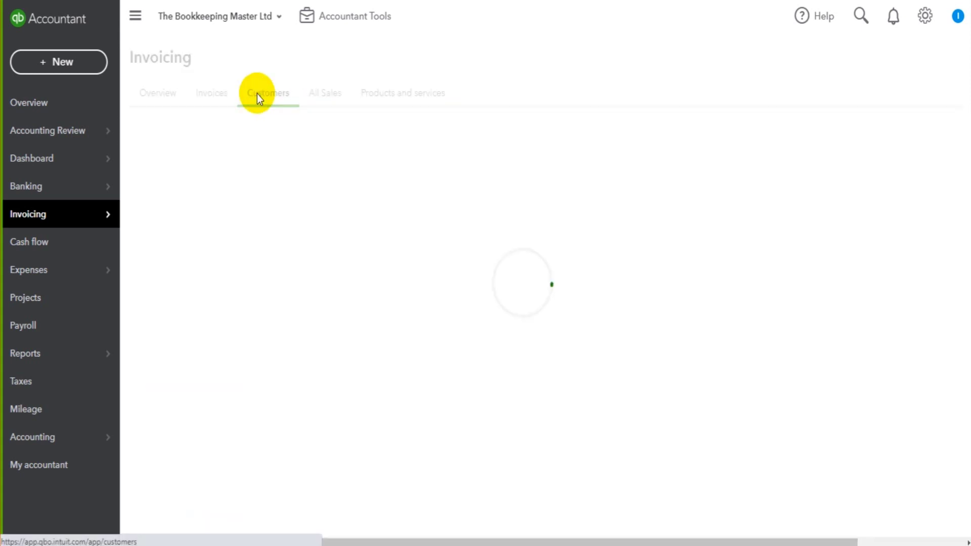